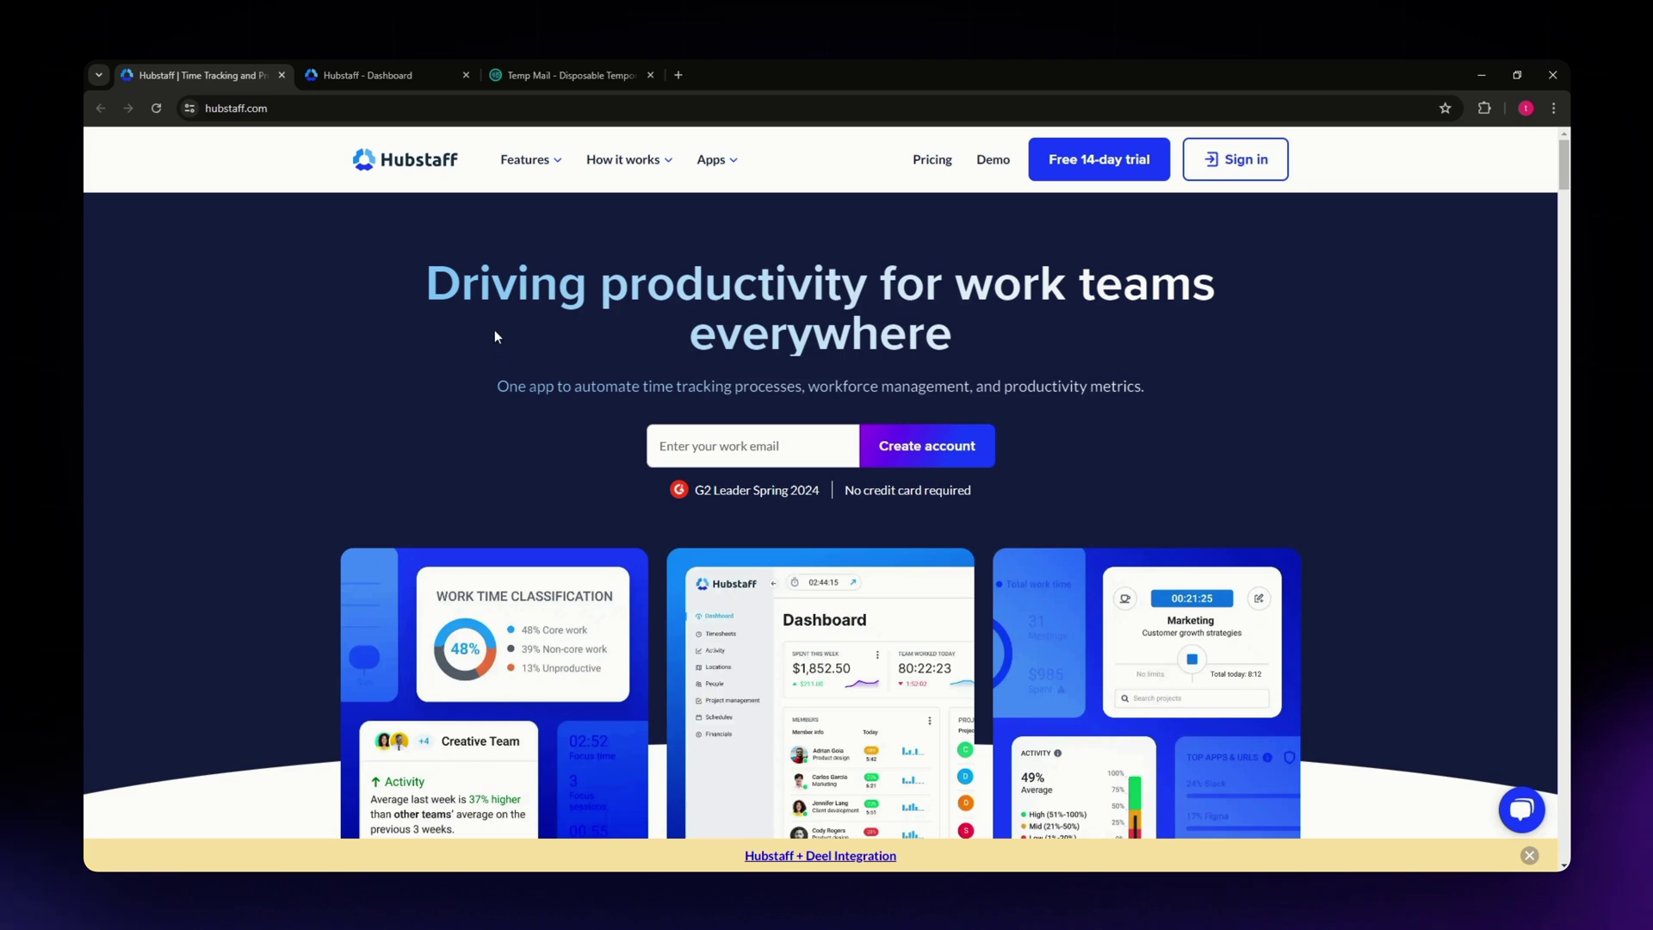
Read the Hubstaff invite to Sample's Organization in Temp Mail, then go to the Hubstaff Dashboard tab
{"action": "left_click", "coordinate": [553, 76]}
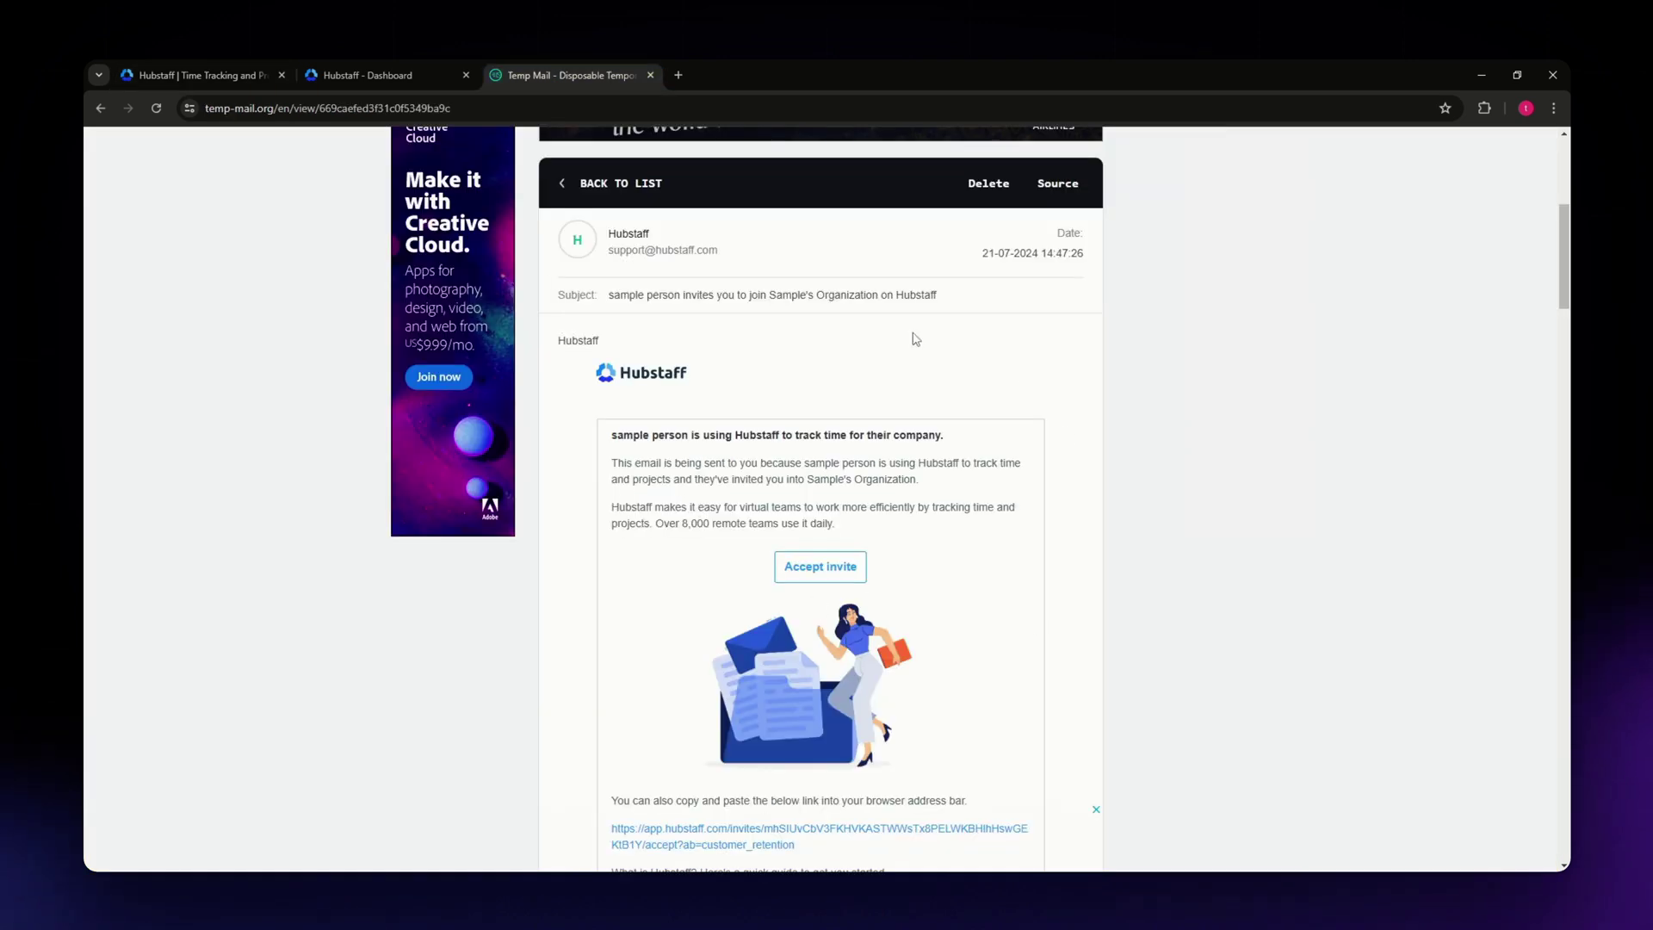
{"action": "scroll", "coordinate": [747, 659], "scroll_direction": "down", "scroll_amount": 1}
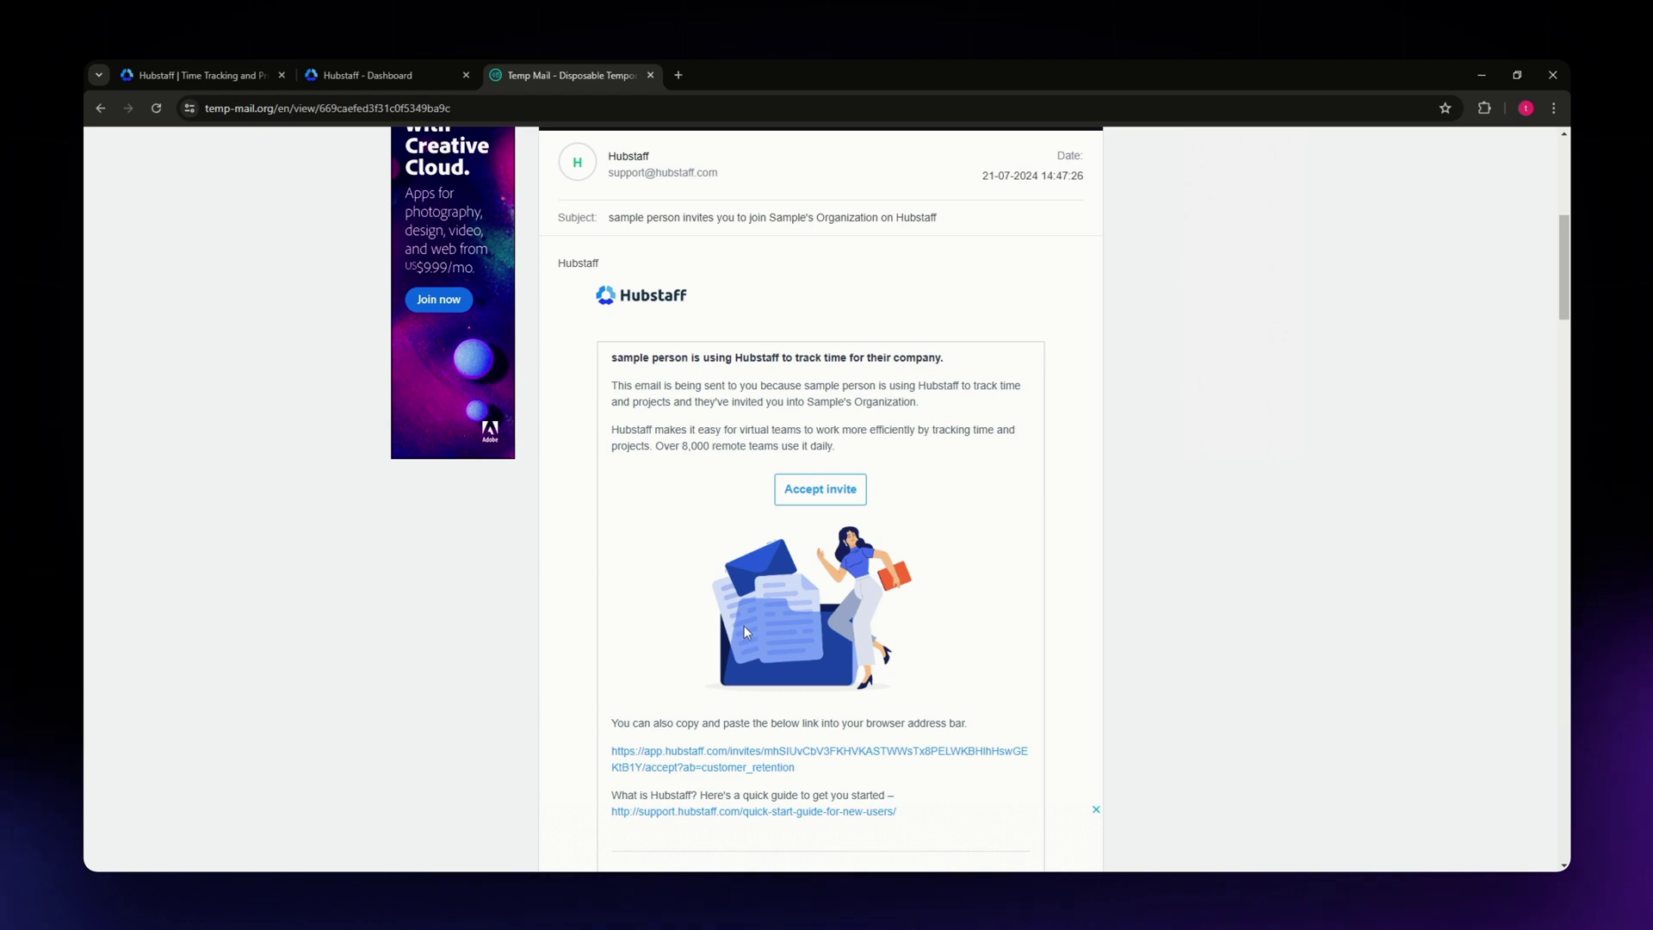
{"action": "scroll", "coordinate": [744, 625], "scroll_direction": "down", "scroll_amount": 1}
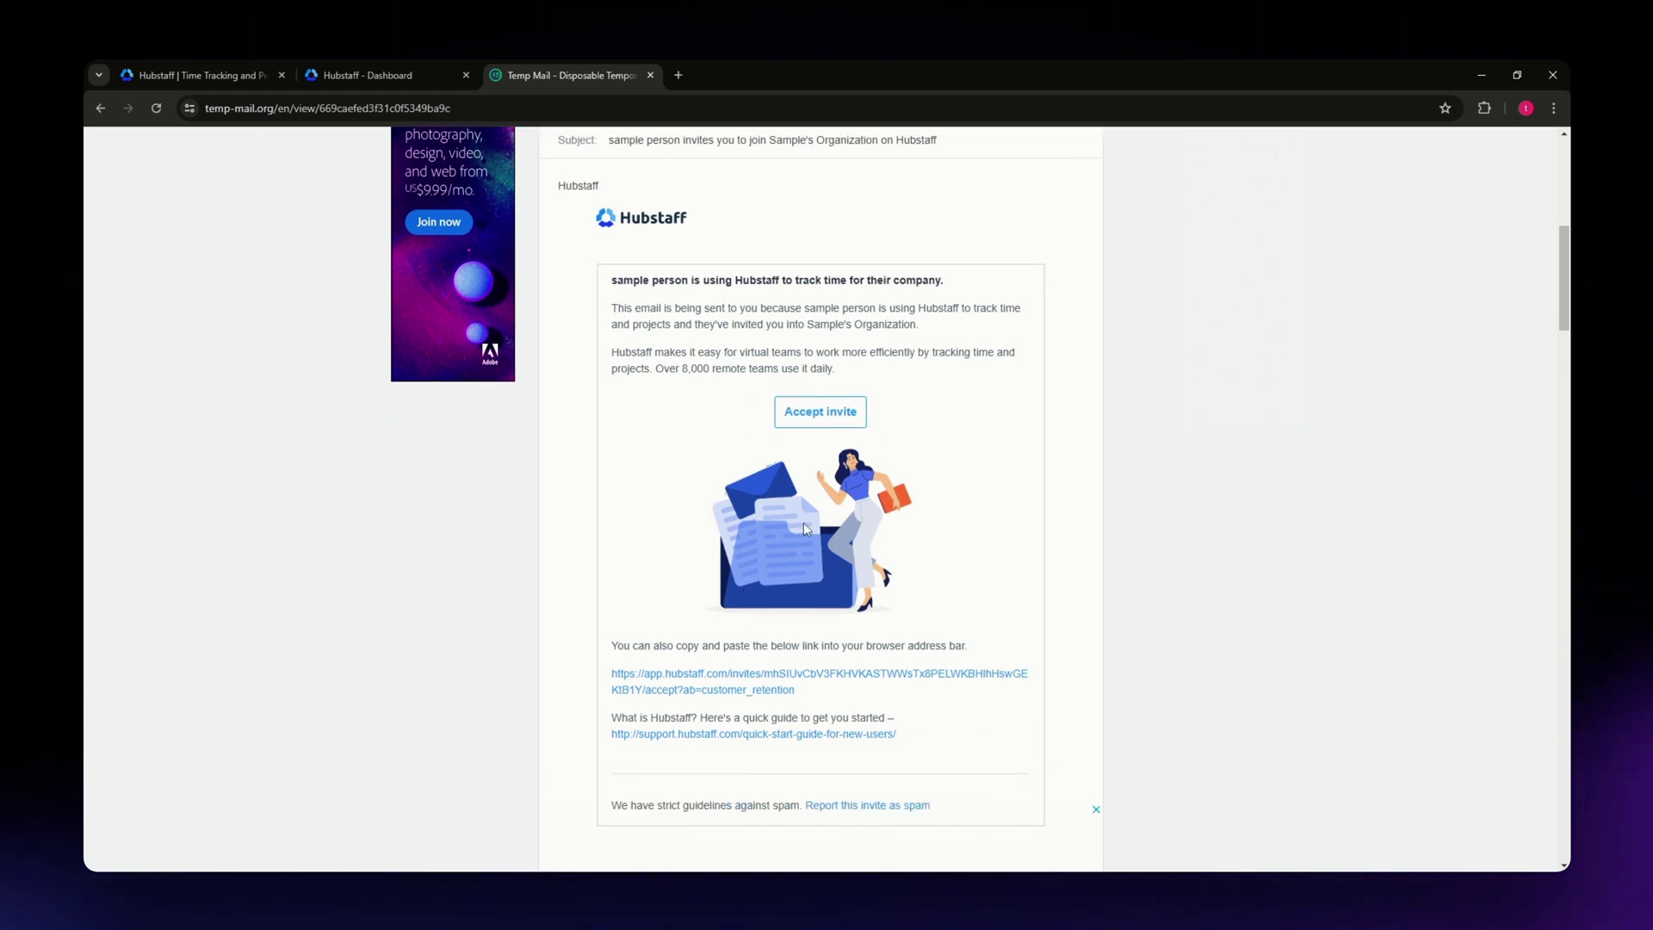
{"action": "scroll", "coordinate": [803, 520], "scroll_direction": "down", "scroll_amount": 1}
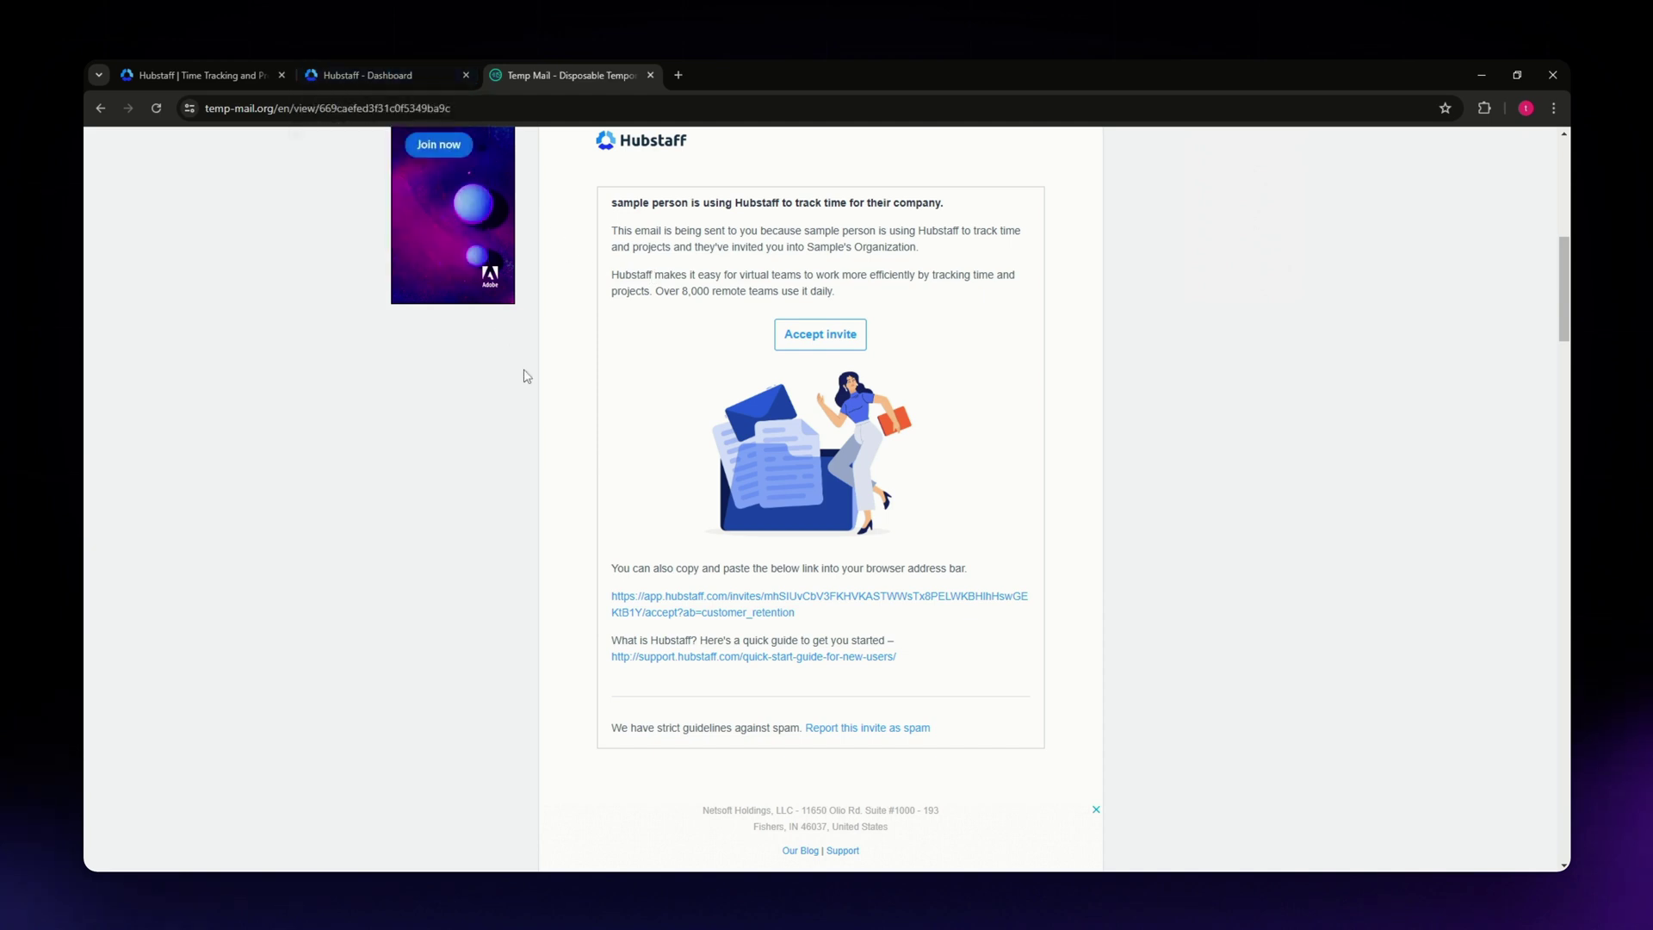
{"action": "left_click", "coordinate": [386, 75]}
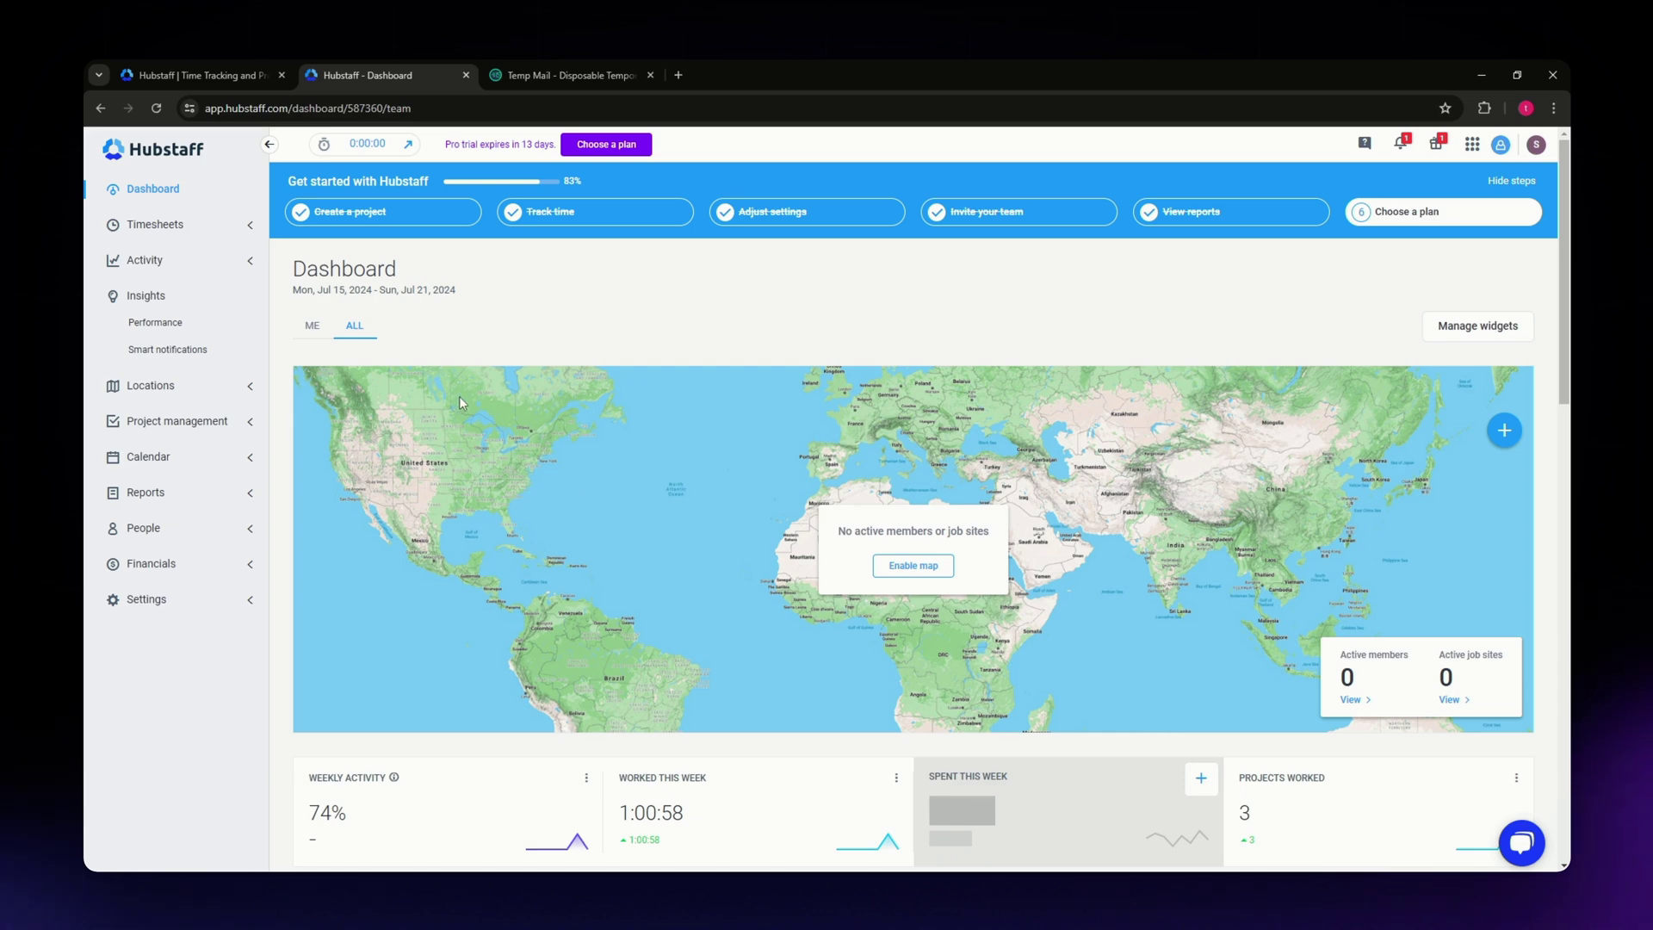
{"action": "scroll", "coordinate": [792, 488], "scroll_direction": "down", "scroll_amount": 3}
{"action": "scroll", "coordinate": [824, 496], "scroll_direction": "down", "scroll_amount": 2}
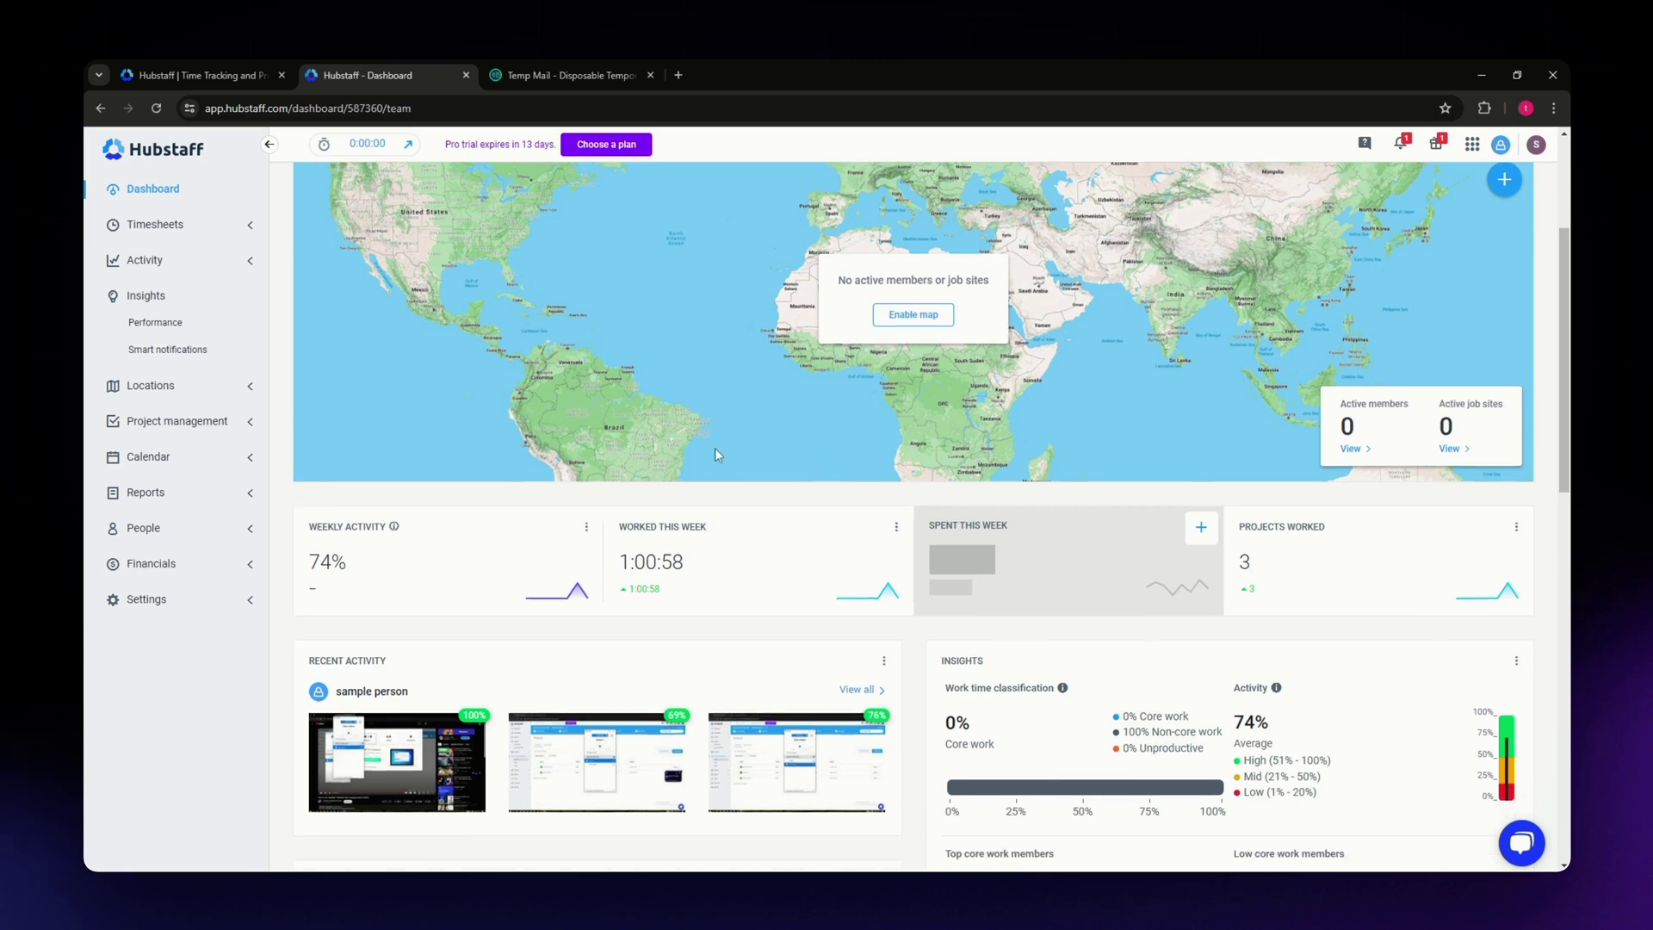
{"action": "scroll", "coordinate": [794, 607], "scroll_direction": "up", "scroll_amount": 6}
{"action": "scroll", "coordinate": [795, 608], "scroll_direction": "down", "scroll_amount": 4}
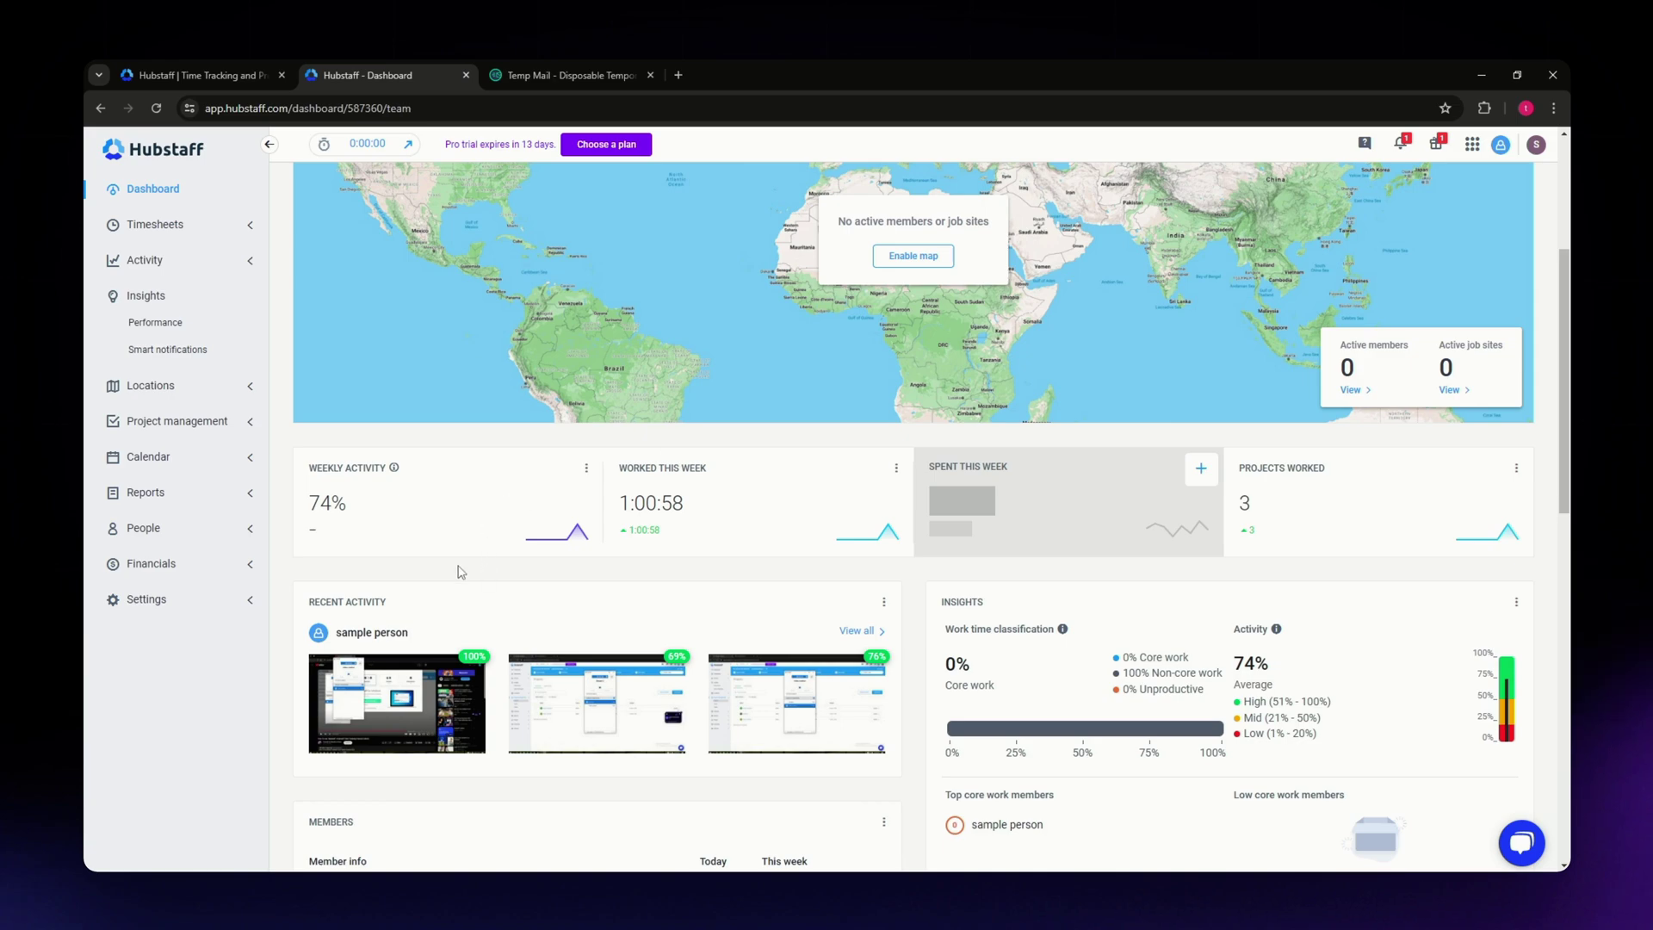
{"action": "scroll", "coordinate": [457, 569], "scroll_direction": "down", "scroll_amount": 2}
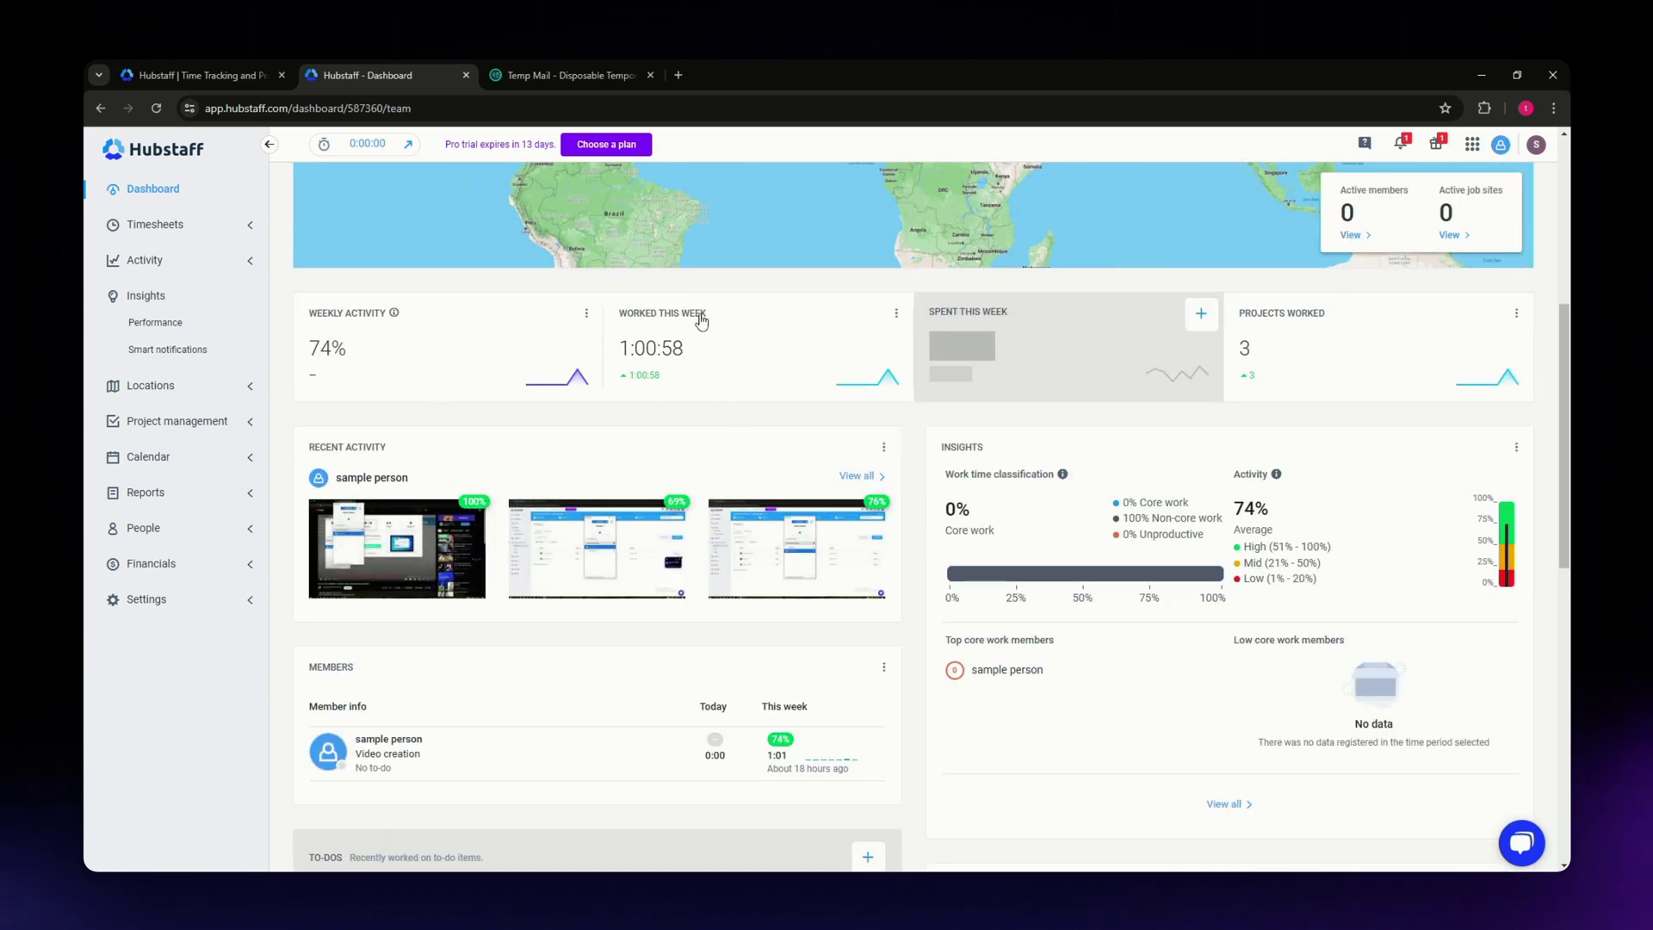
{"action": "scroll", "coordinate": [545, 625], "scroll_direction": "up", "scroll_amount": 5}
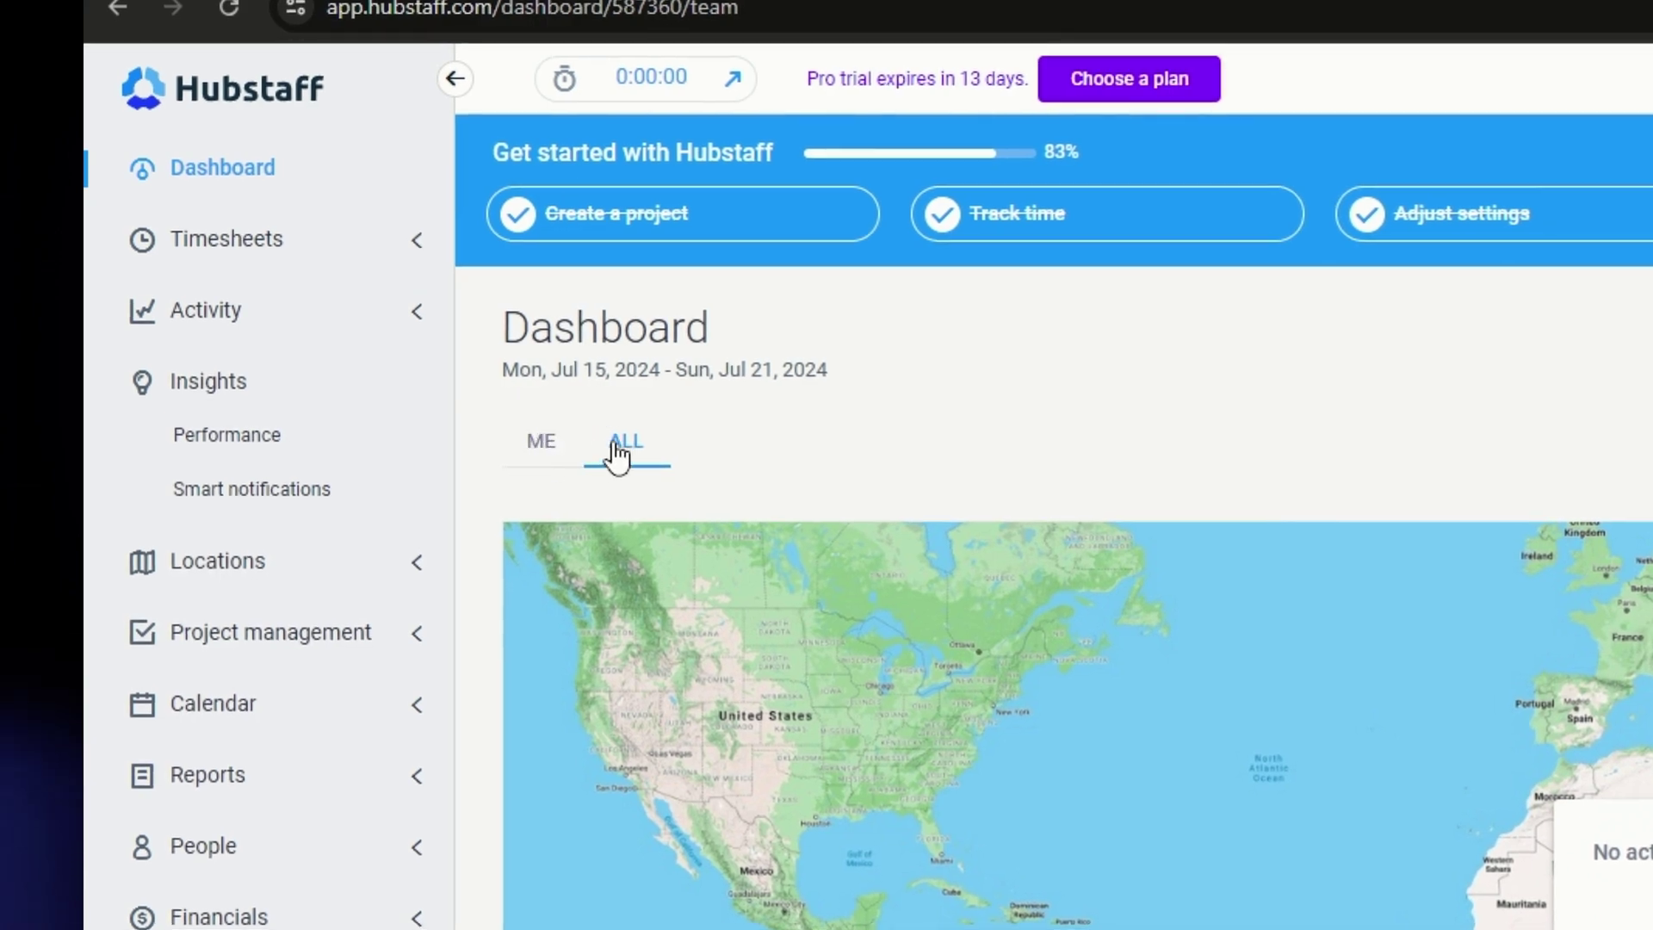
Switch the dashboard to the ME view to see your Jul 20 timesheet entries
{"action": "left_click", "coordinate": [544, 448]}
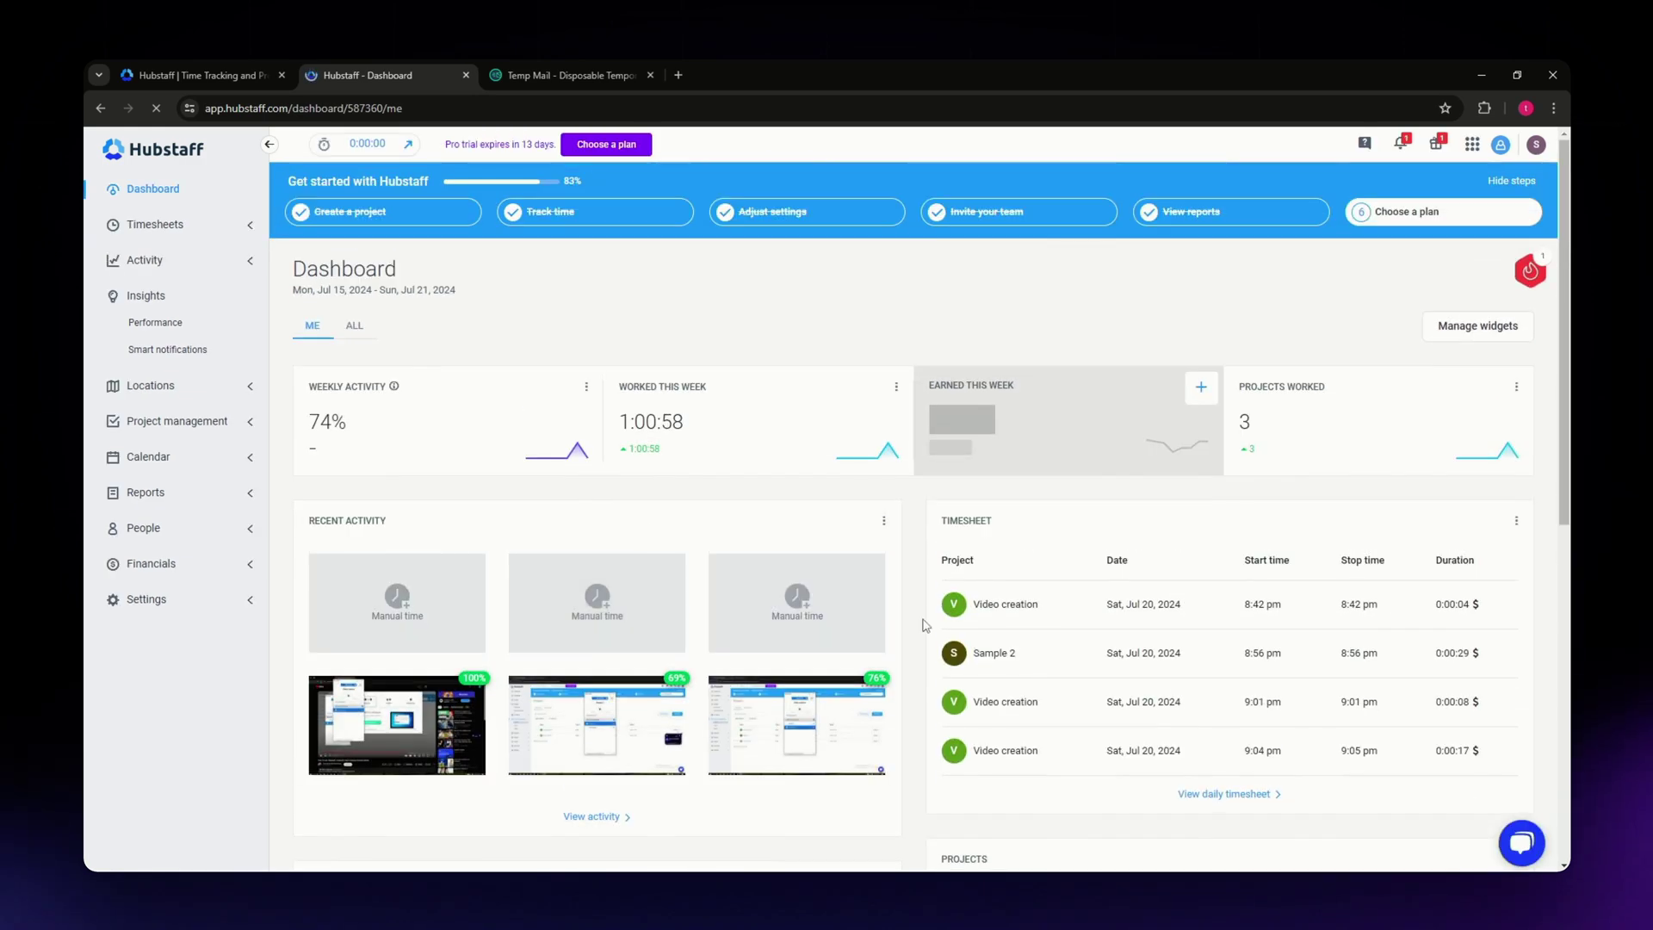
{"action": "scroll", "coordinate": [1209, 616], "scroll_direction": "down", "scroll_amount": 1}
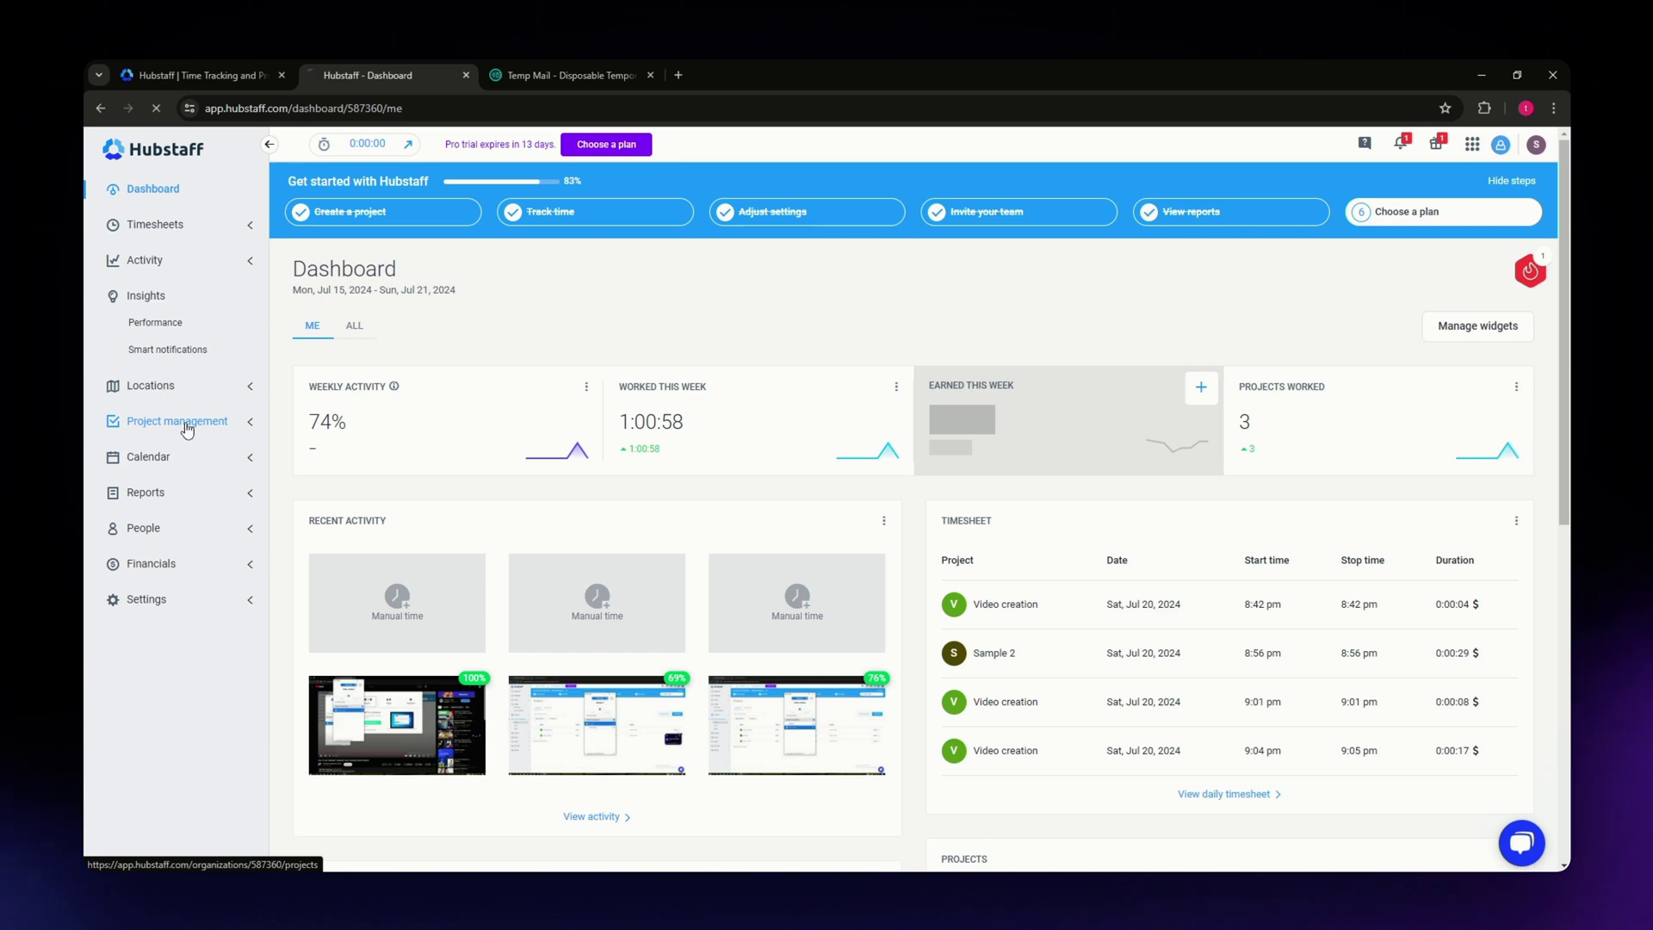
Go to Project management and launch the desktop timer from the Track time onboarding step
{"action": "left_click", "coordinate": [187, 426]}
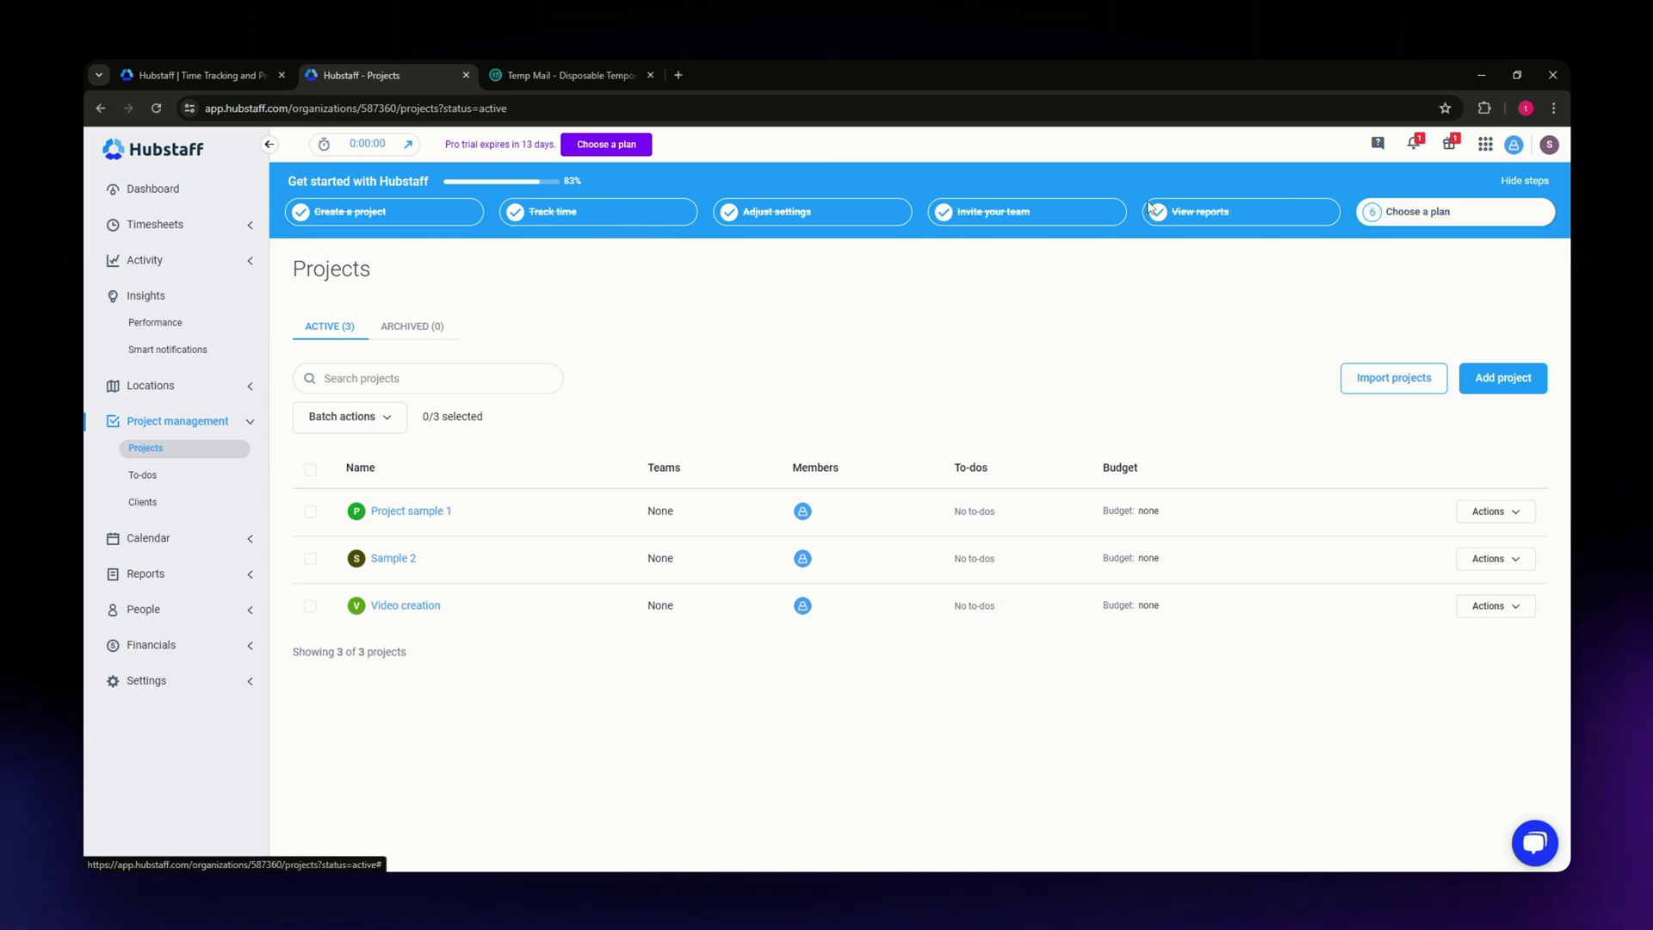
{"action": "left_click", "coordinate": [548, 211]}
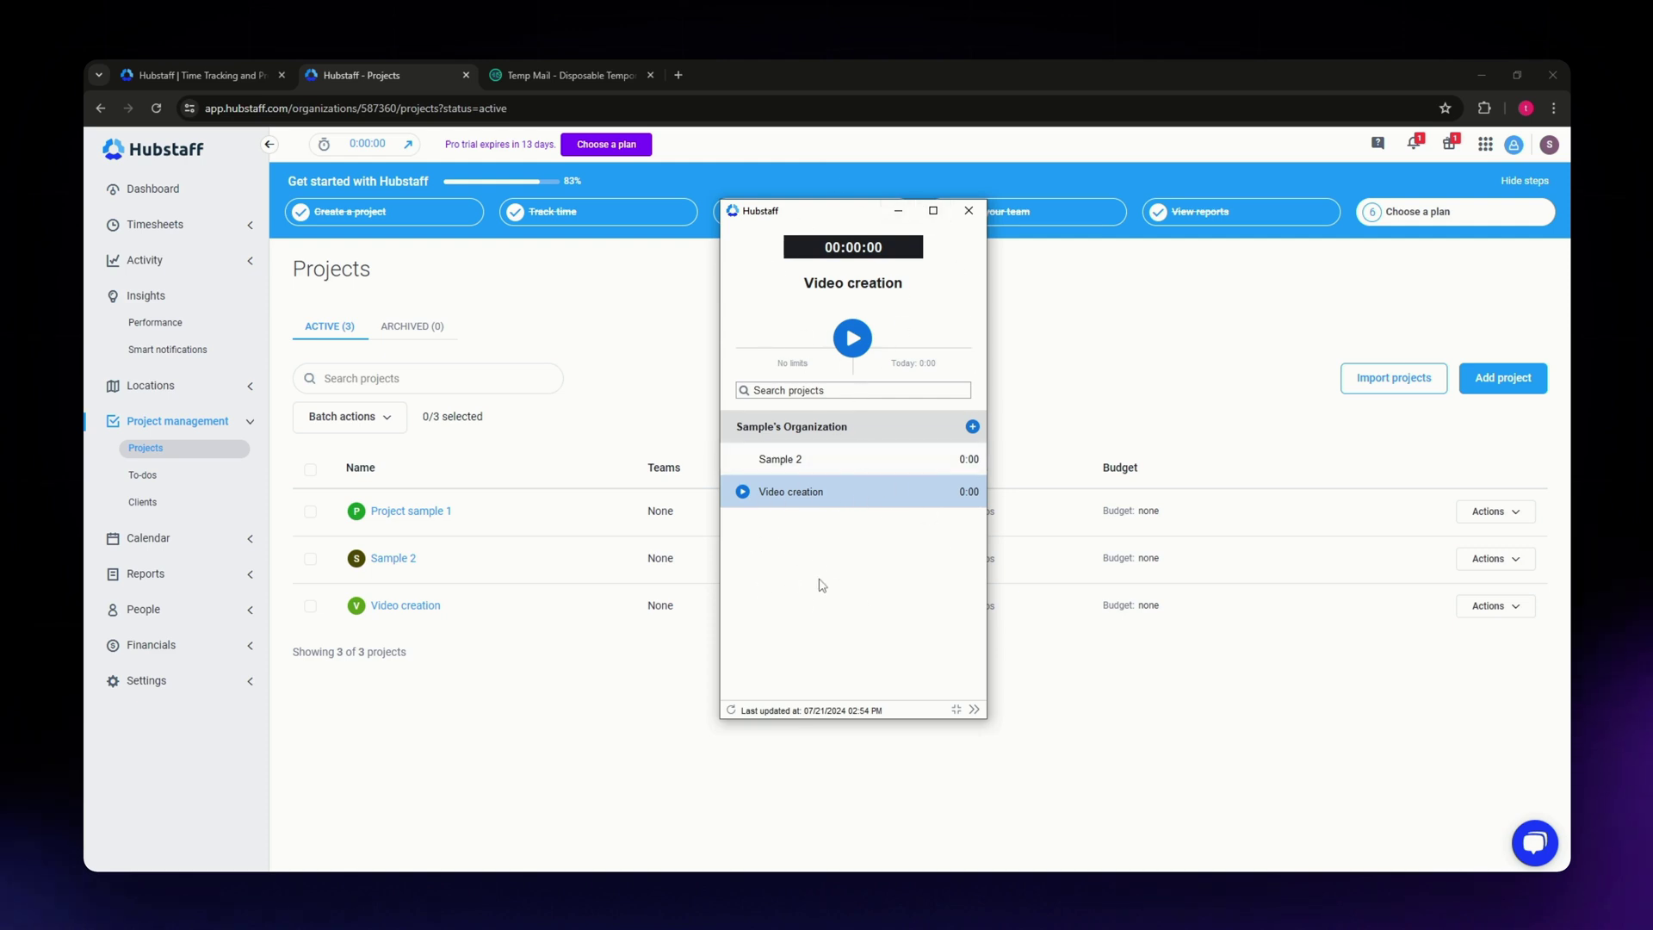
Start the desktop timer on the Sample 2 project and minimize the timer window
{"action": "left_click", "coordinate": [809, 465]}
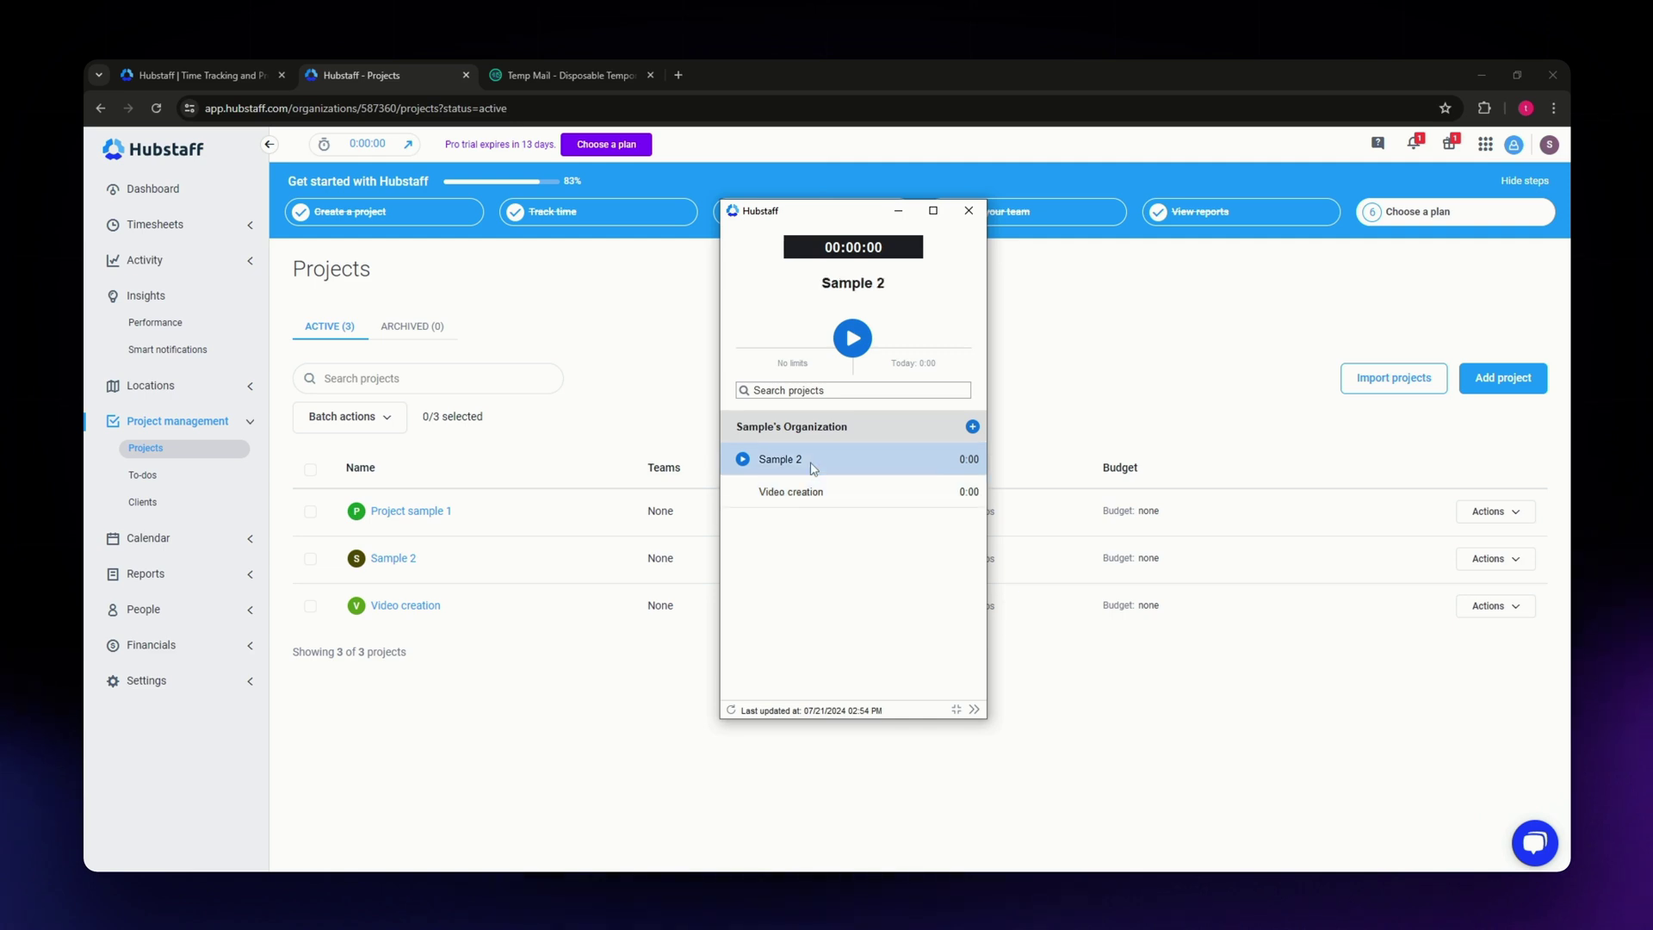
{"action": "left_click", "coordinate": [853, 338]}
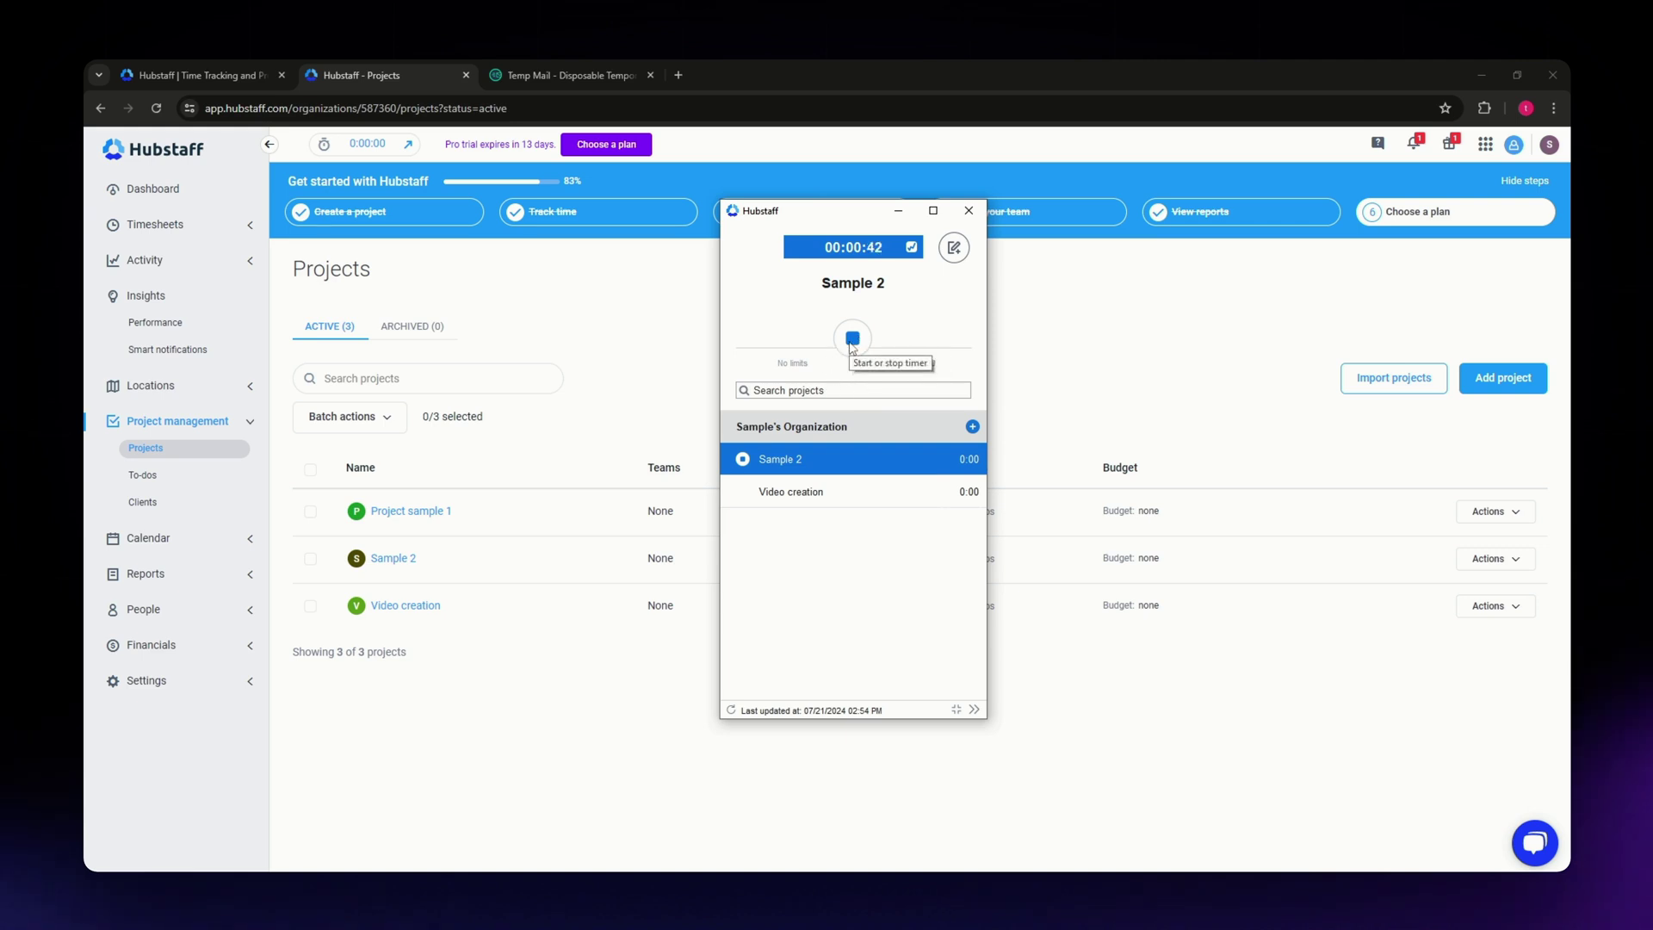
{"action": "left_click", "coordinate": [898, 212]}
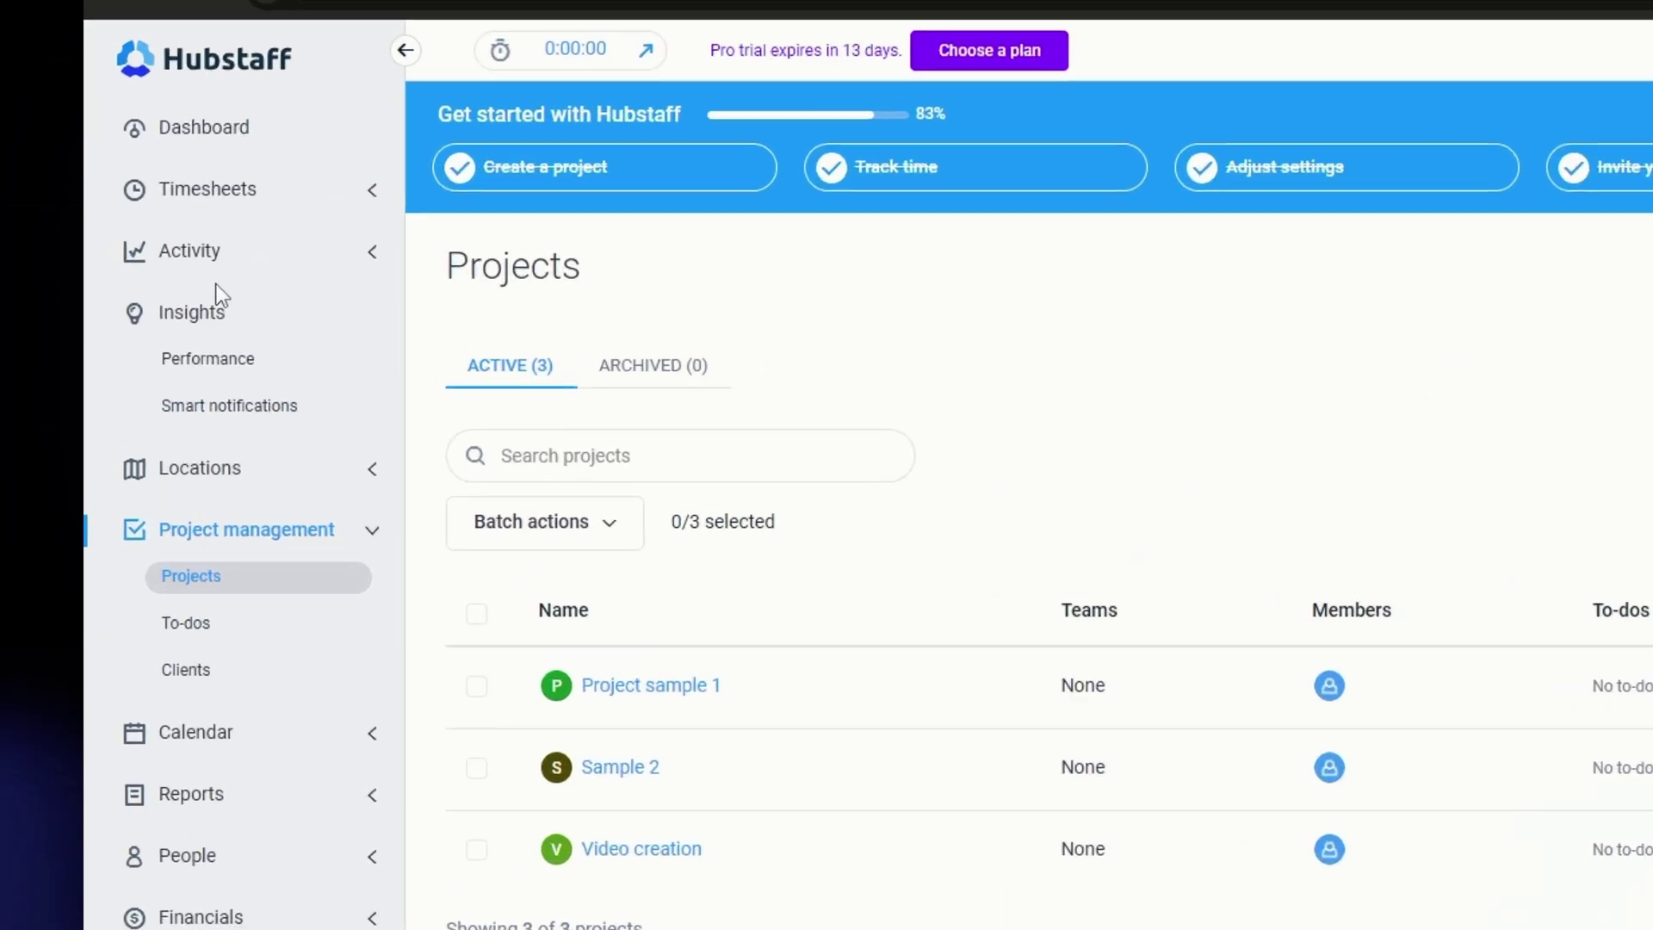
{"action": "left_click", "coordinate": [390, 263]}
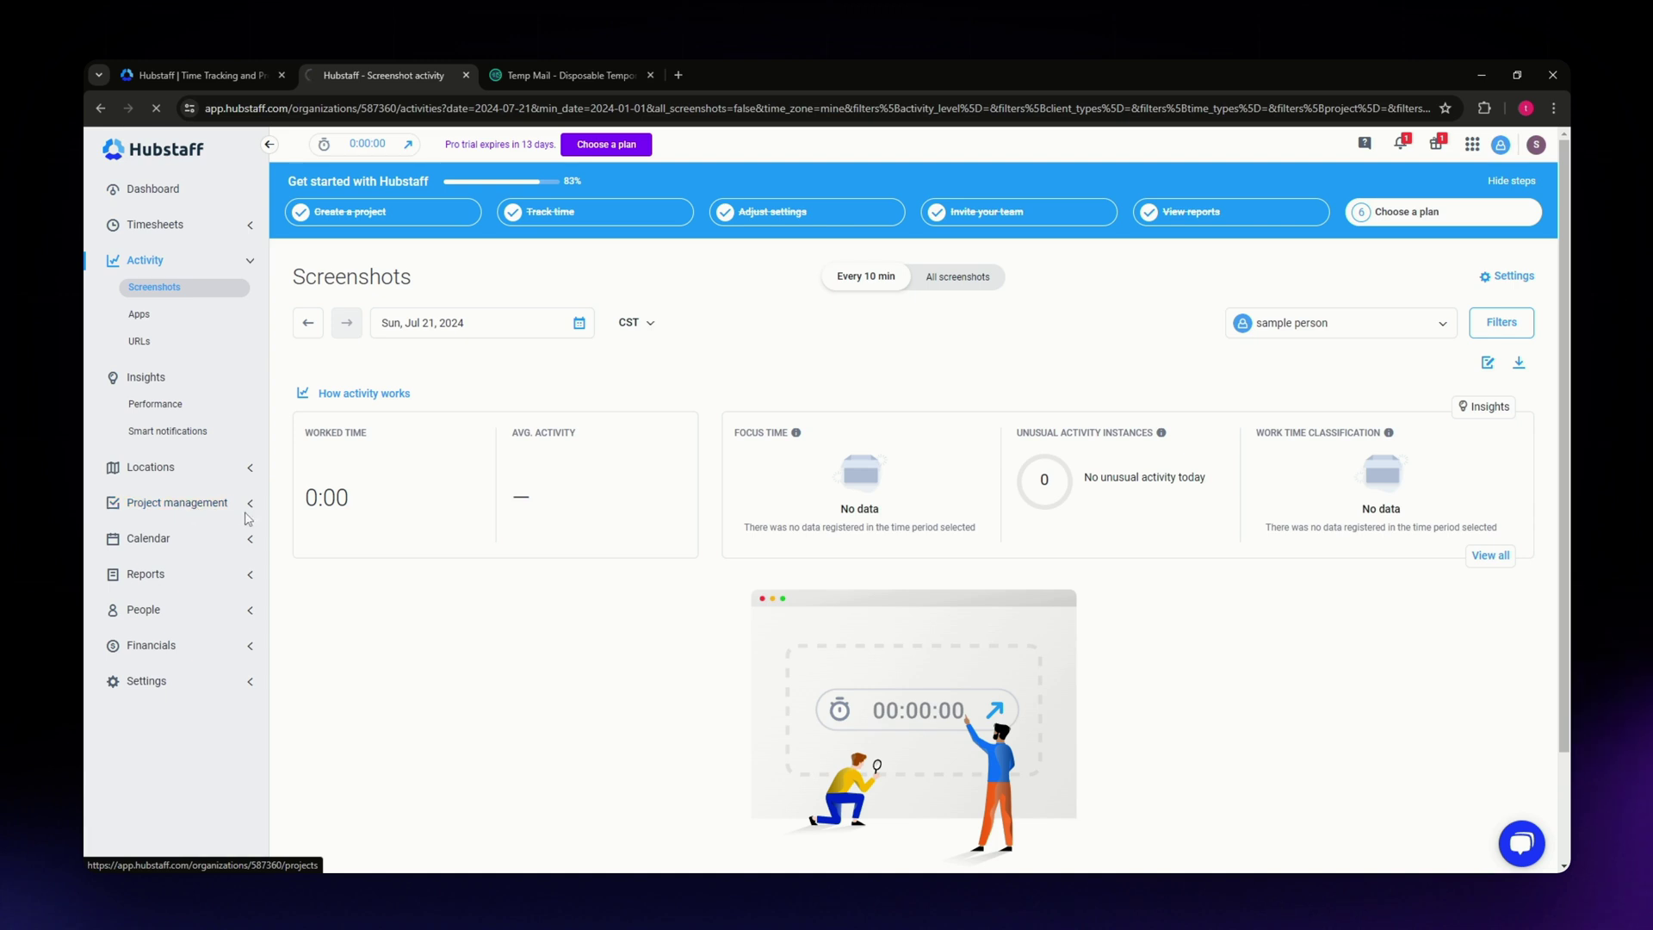
{"action": "left_click", "coordinate": [226, 512]}
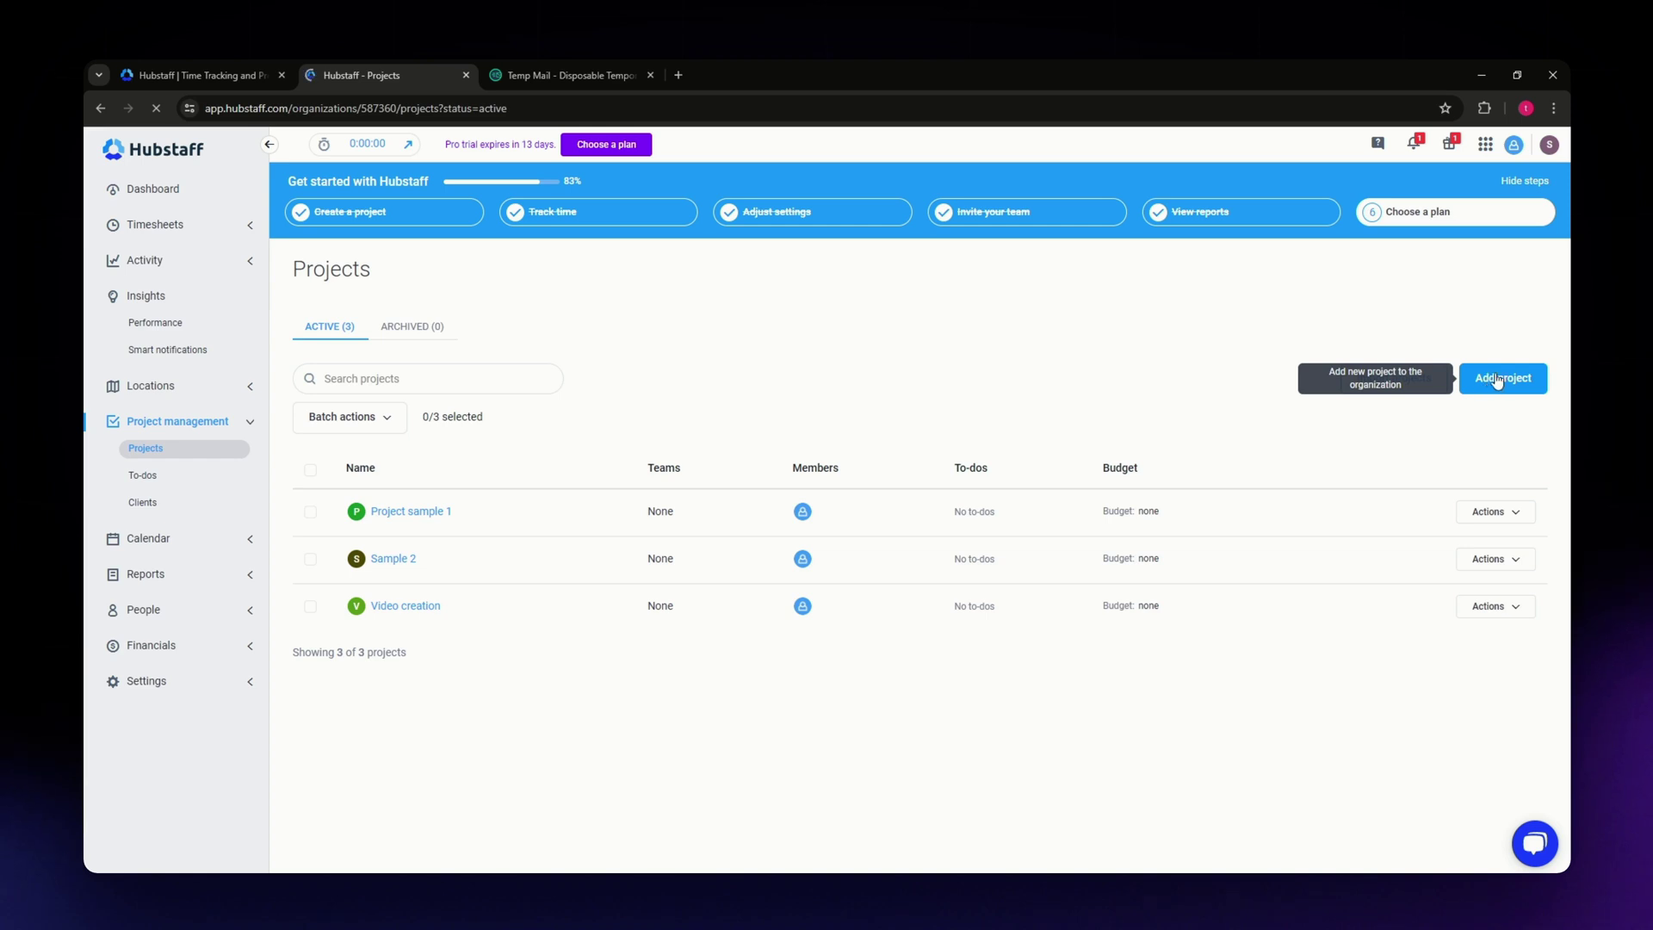
{"action": "left_click", "coordinate": [1500, 384]}
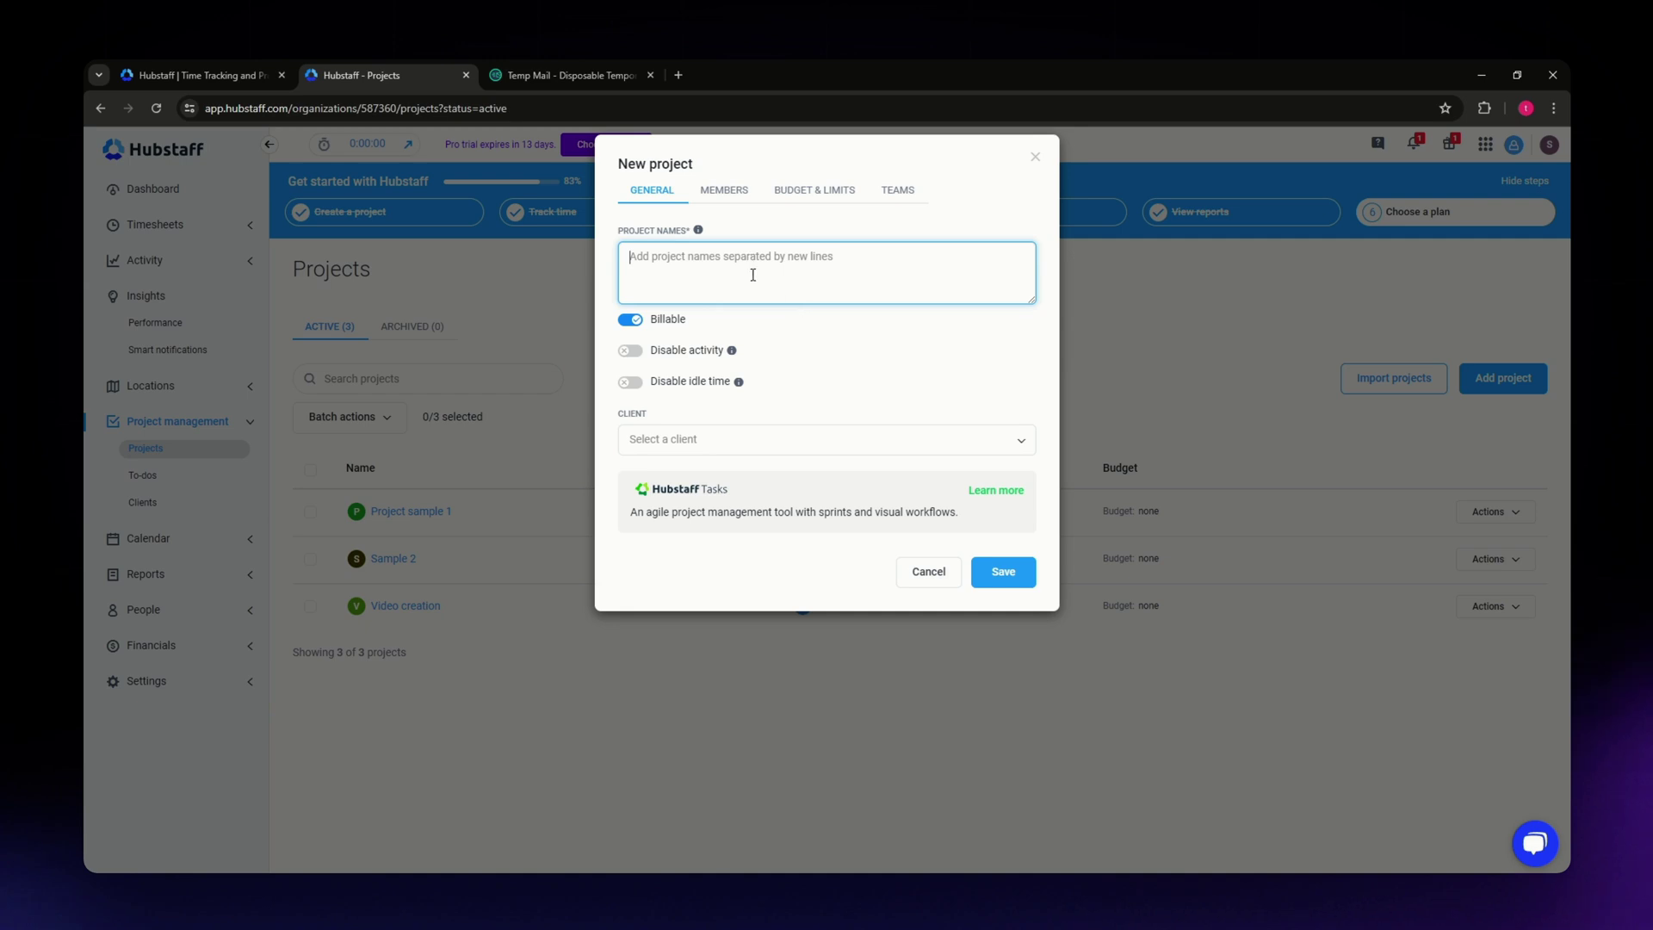
{"action": "left_click", "coordinate": [721, 197]}
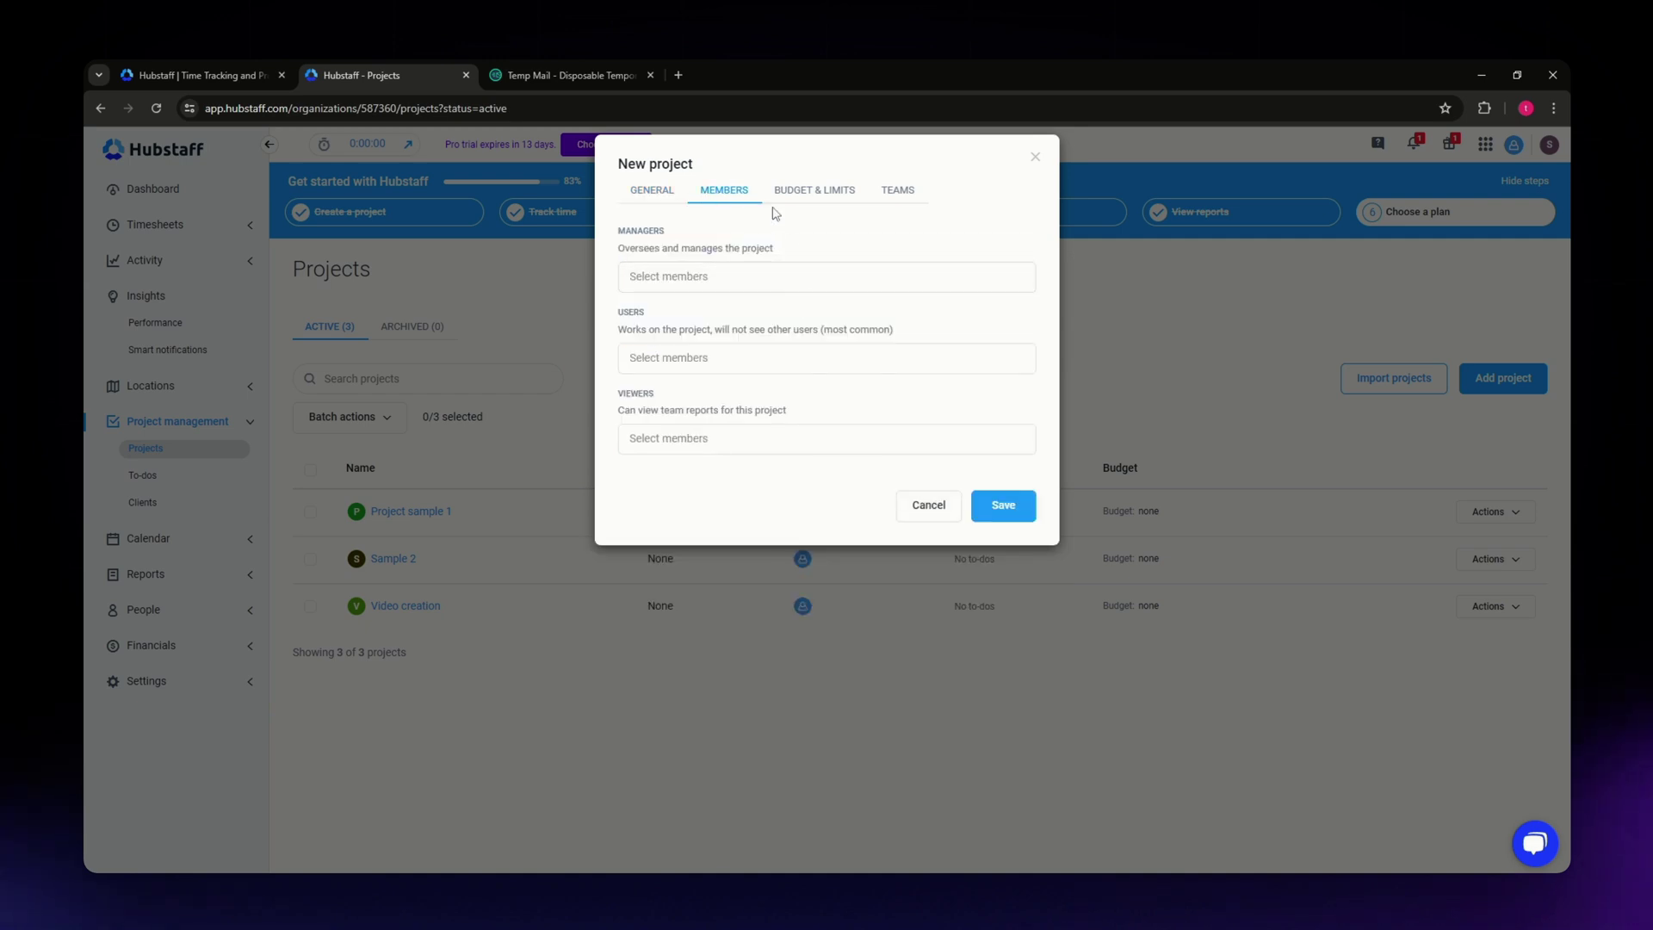
{"action": "left_click", "coordinate": [808, 199]}
{"action": "left_click", "coordinate": [904, 192]}
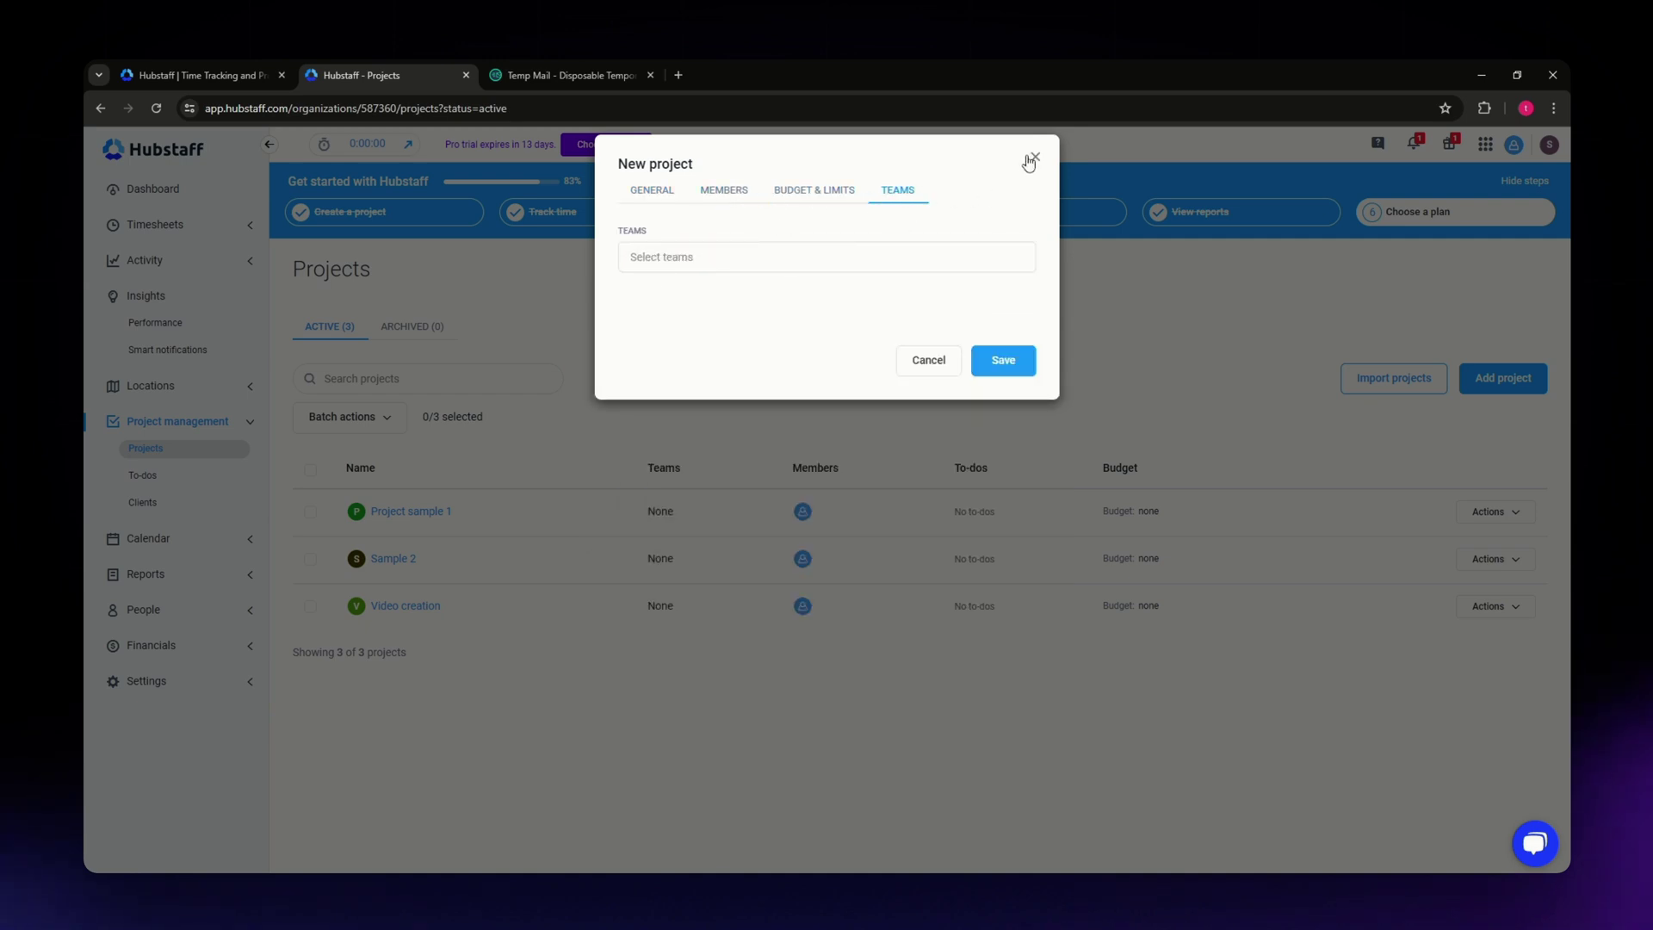
{"action": "left_click", "coordinate": [1033, 161]}
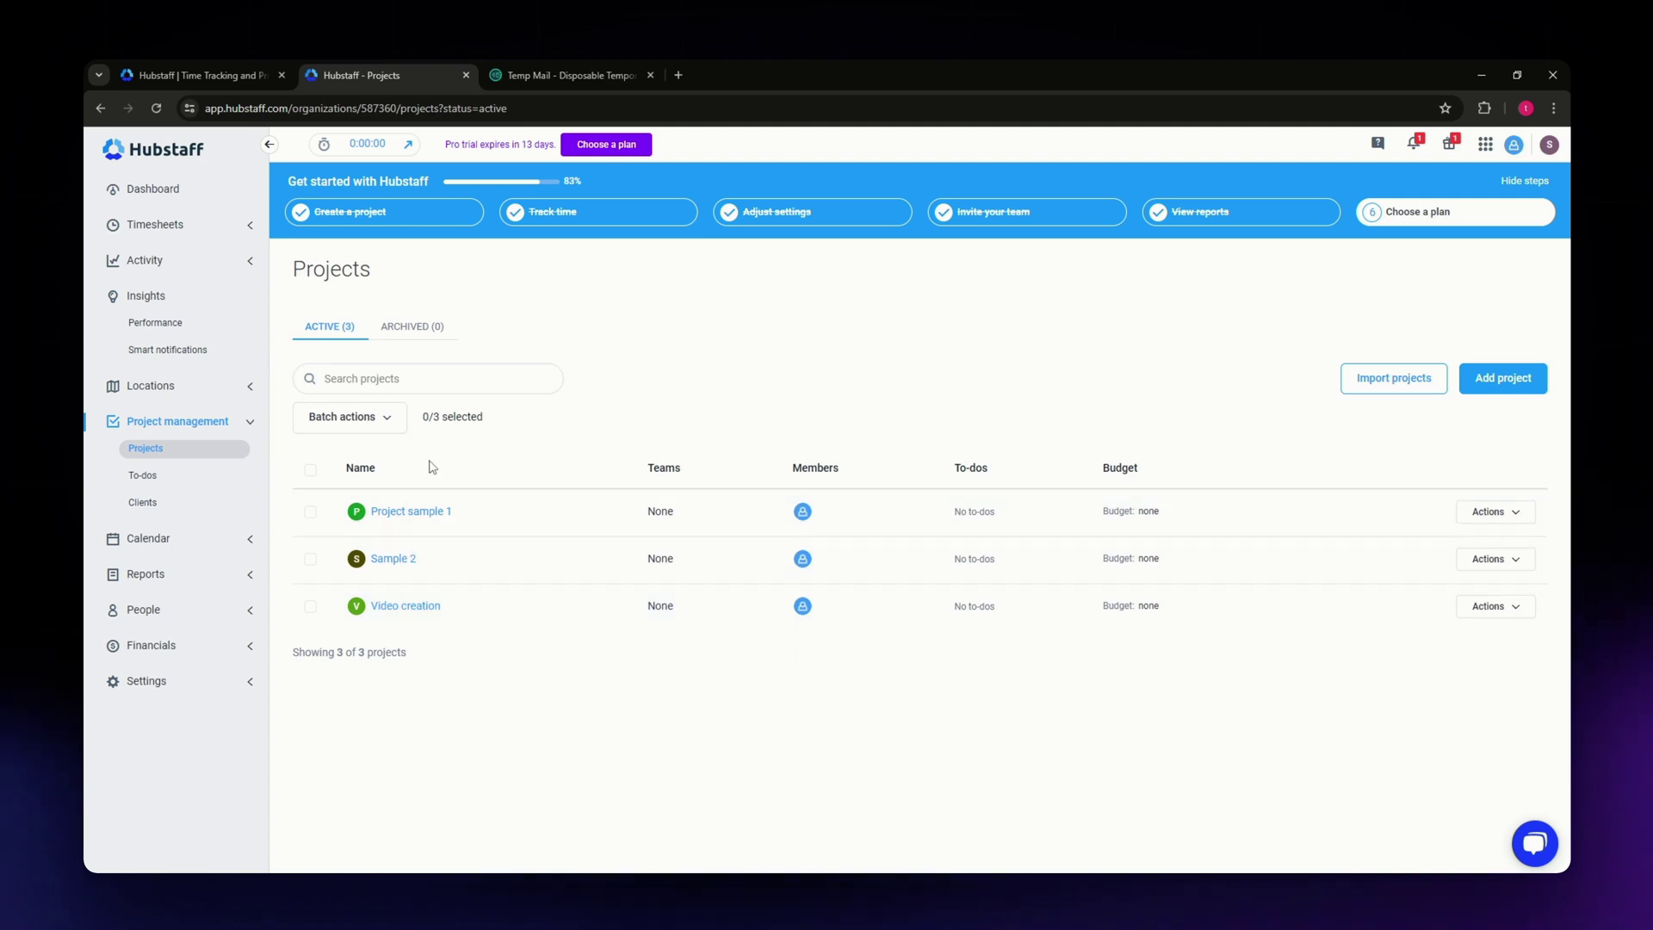
{"action": "left_click", "coordinate": [147, 582]}
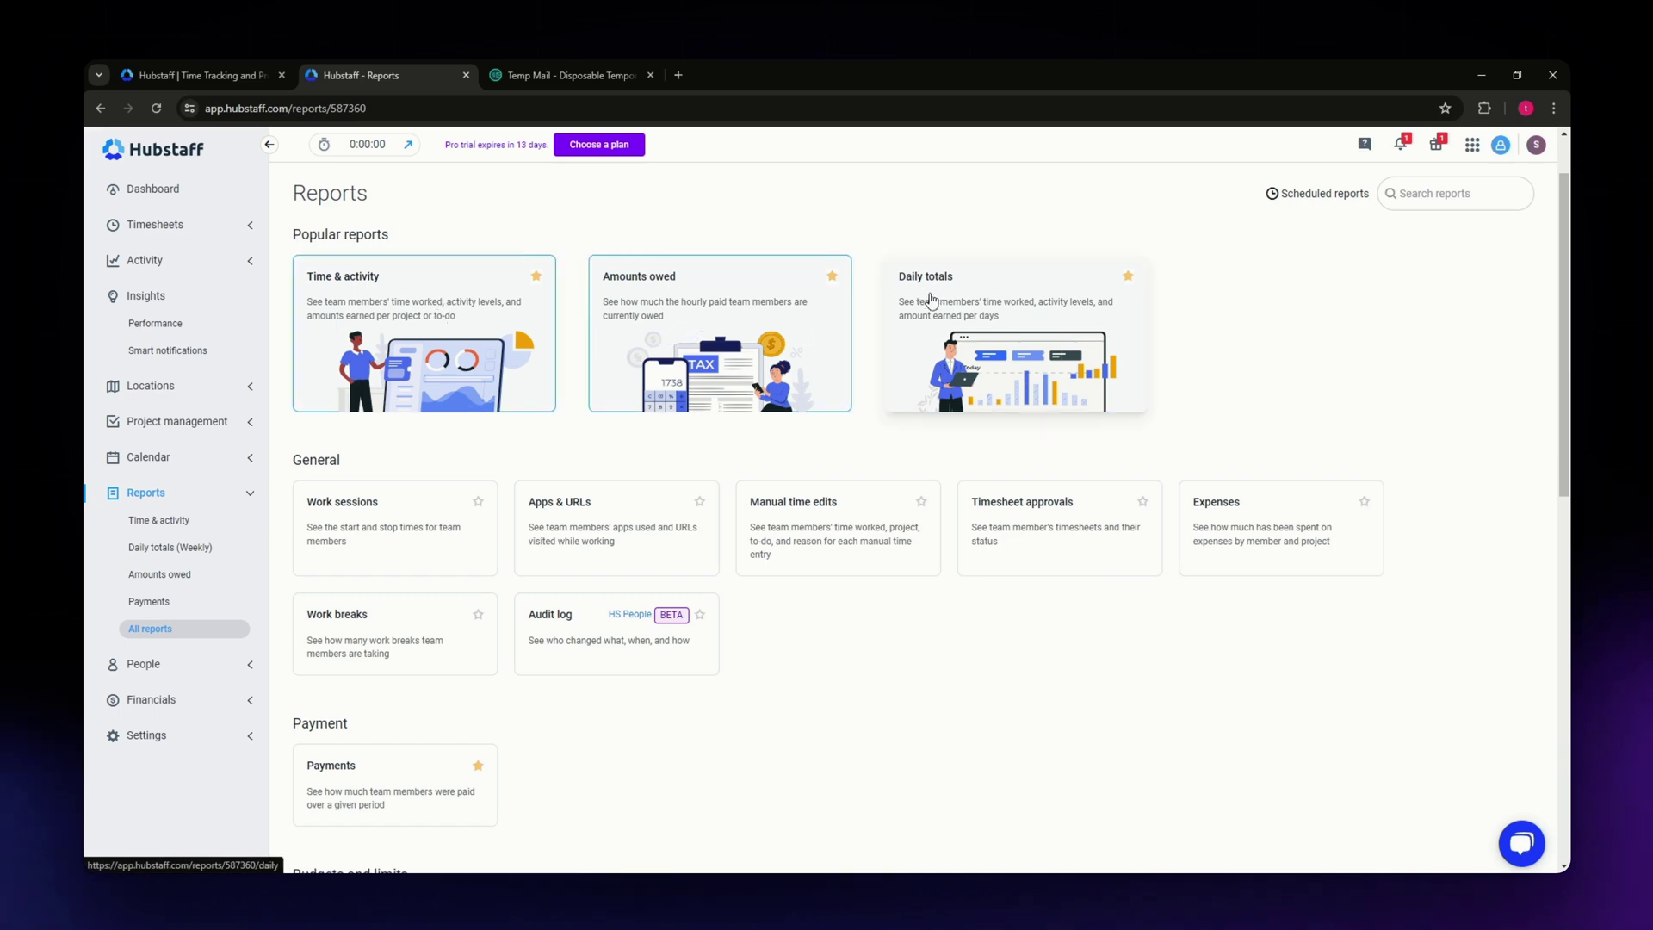
{"action": "scroll", "coordinate": [505, 576], "scroll_direction": "down", "scroll_amount": 10}
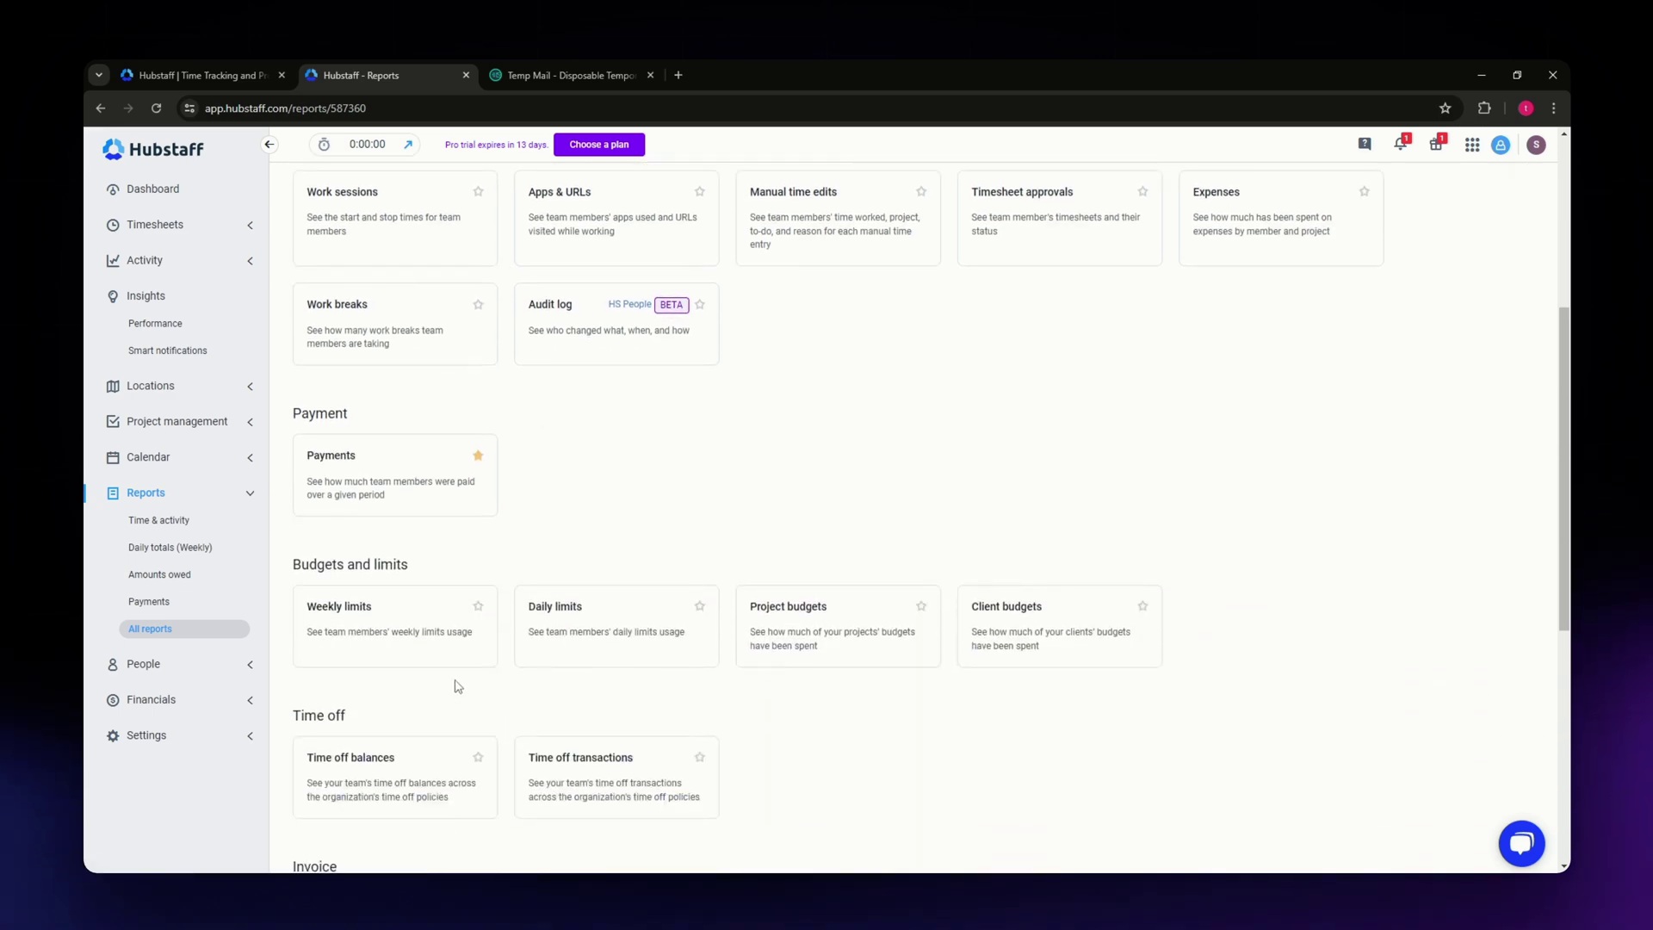
{"action": "scroll", "coordinate": [406, 675], "scroll_direction": "up", "scroll_amount": 12}
Go to the team Dashboard and look over its widgets
{"action": "left_click", "coordinate": [168, 191]}
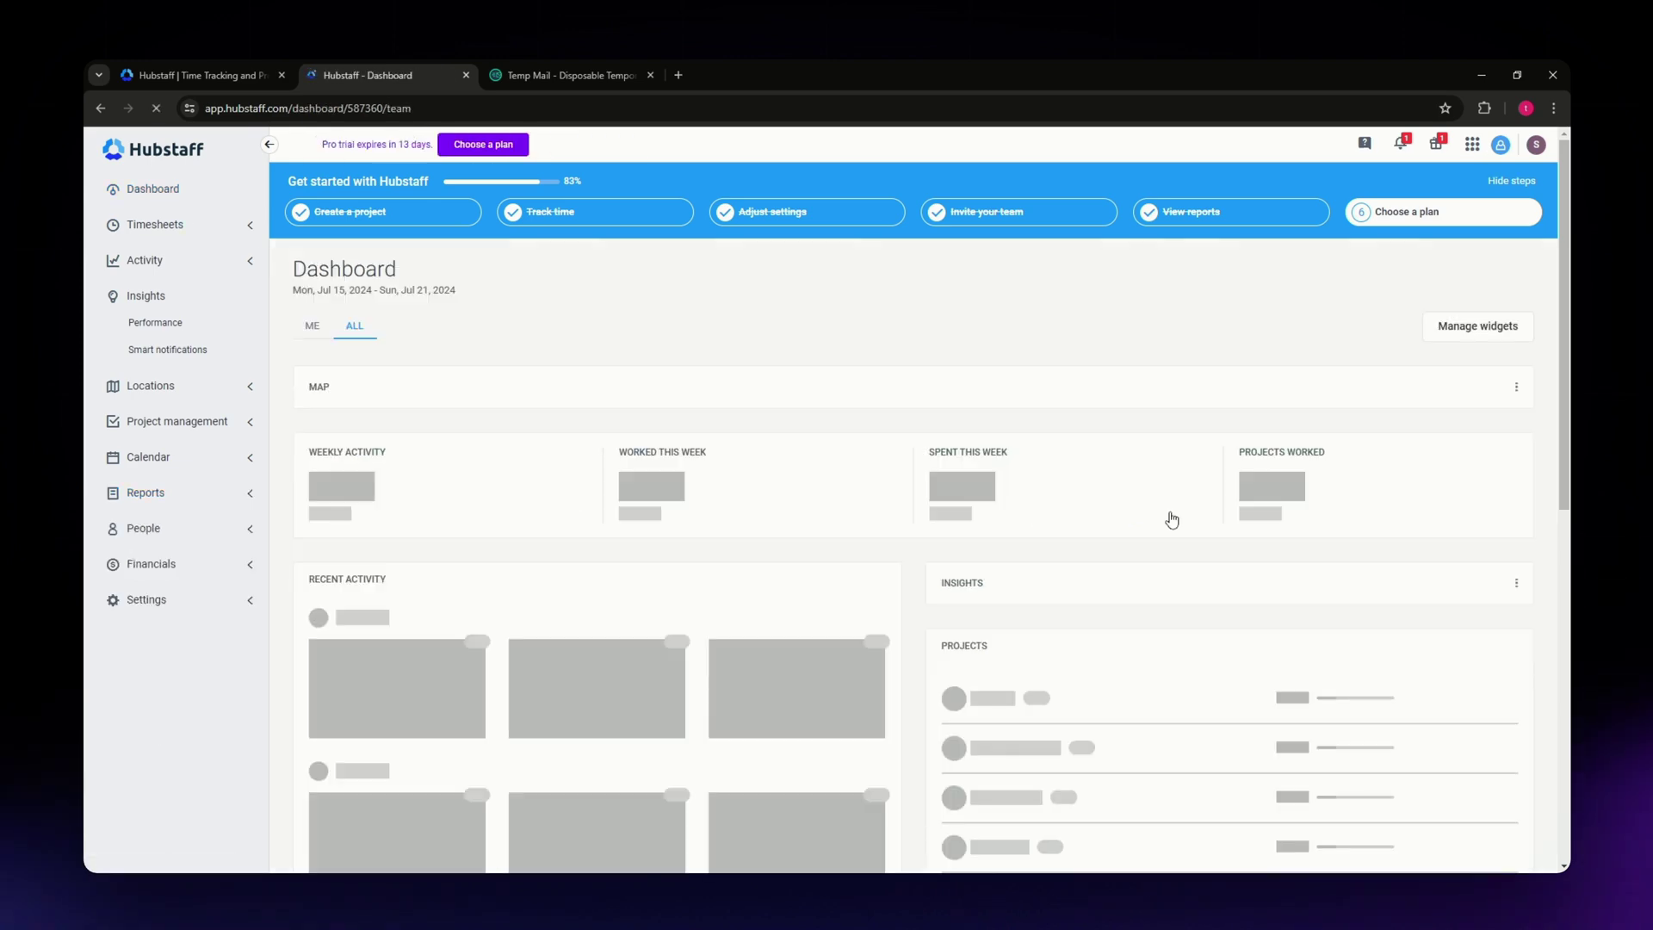
{"action": "scroll", "coordinate": [1169, 568], "scroll_direction": "down", "scroll_amount": 3}
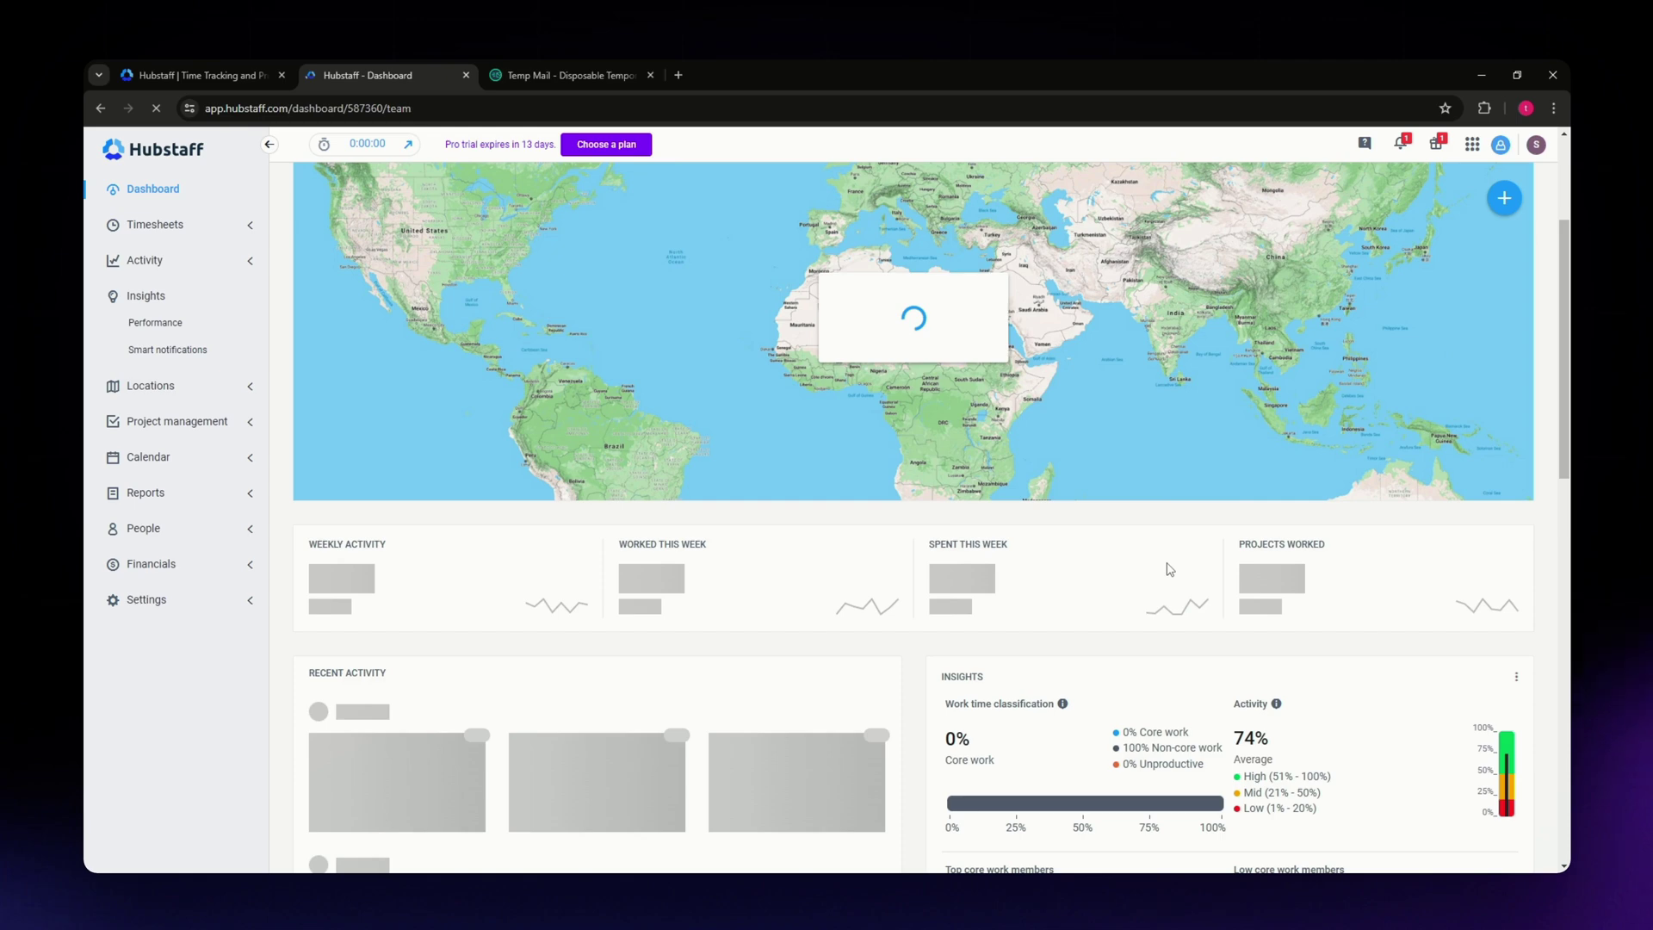
{"action": "scroll", "coordinate": [1169, 568], "scroll_direction": "down", "scroll_amount": 4}
{"action": "scroll", "coordinate": [1171, 567], "scroll_direction": "up", "scroll_amount": 5}
{"action": "scroll", "coordinate": [1169, 566], "scroll_direction": "up", "scroll_amount": 2}
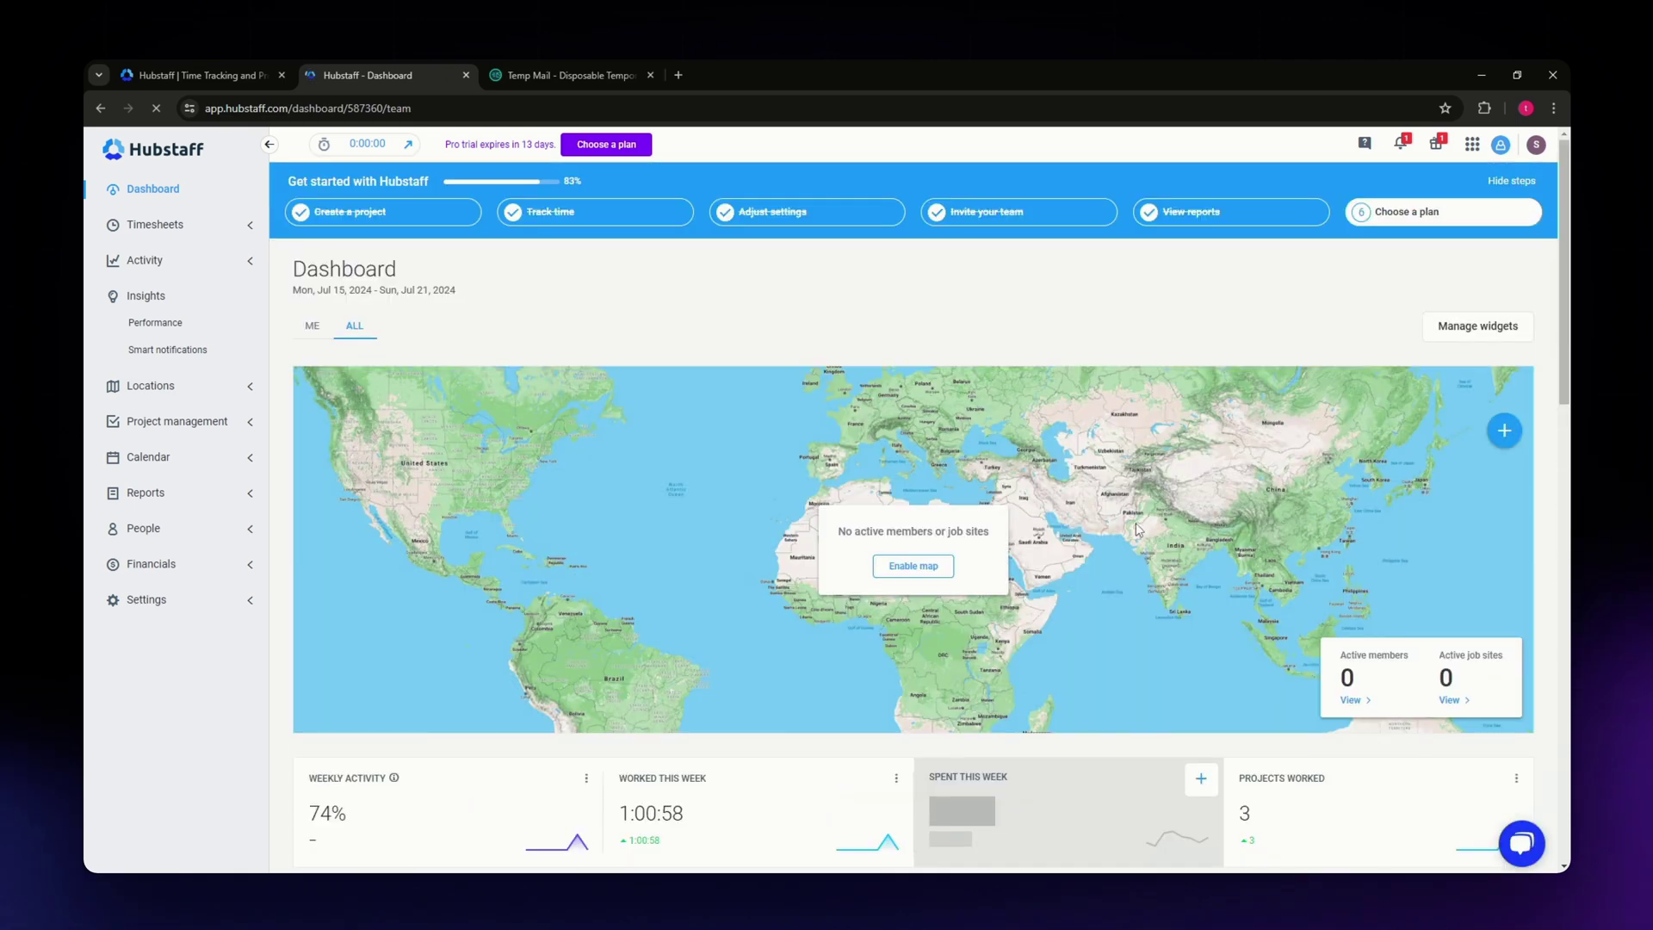
{"action": "scroll", "coordinate": [870, 594], "scroll_direction": "down", "scroll_amount": 4}
{"action": "scroll", "coordinate": [873, 594], "scroll_direction": "up", "scroll_amount": 4}
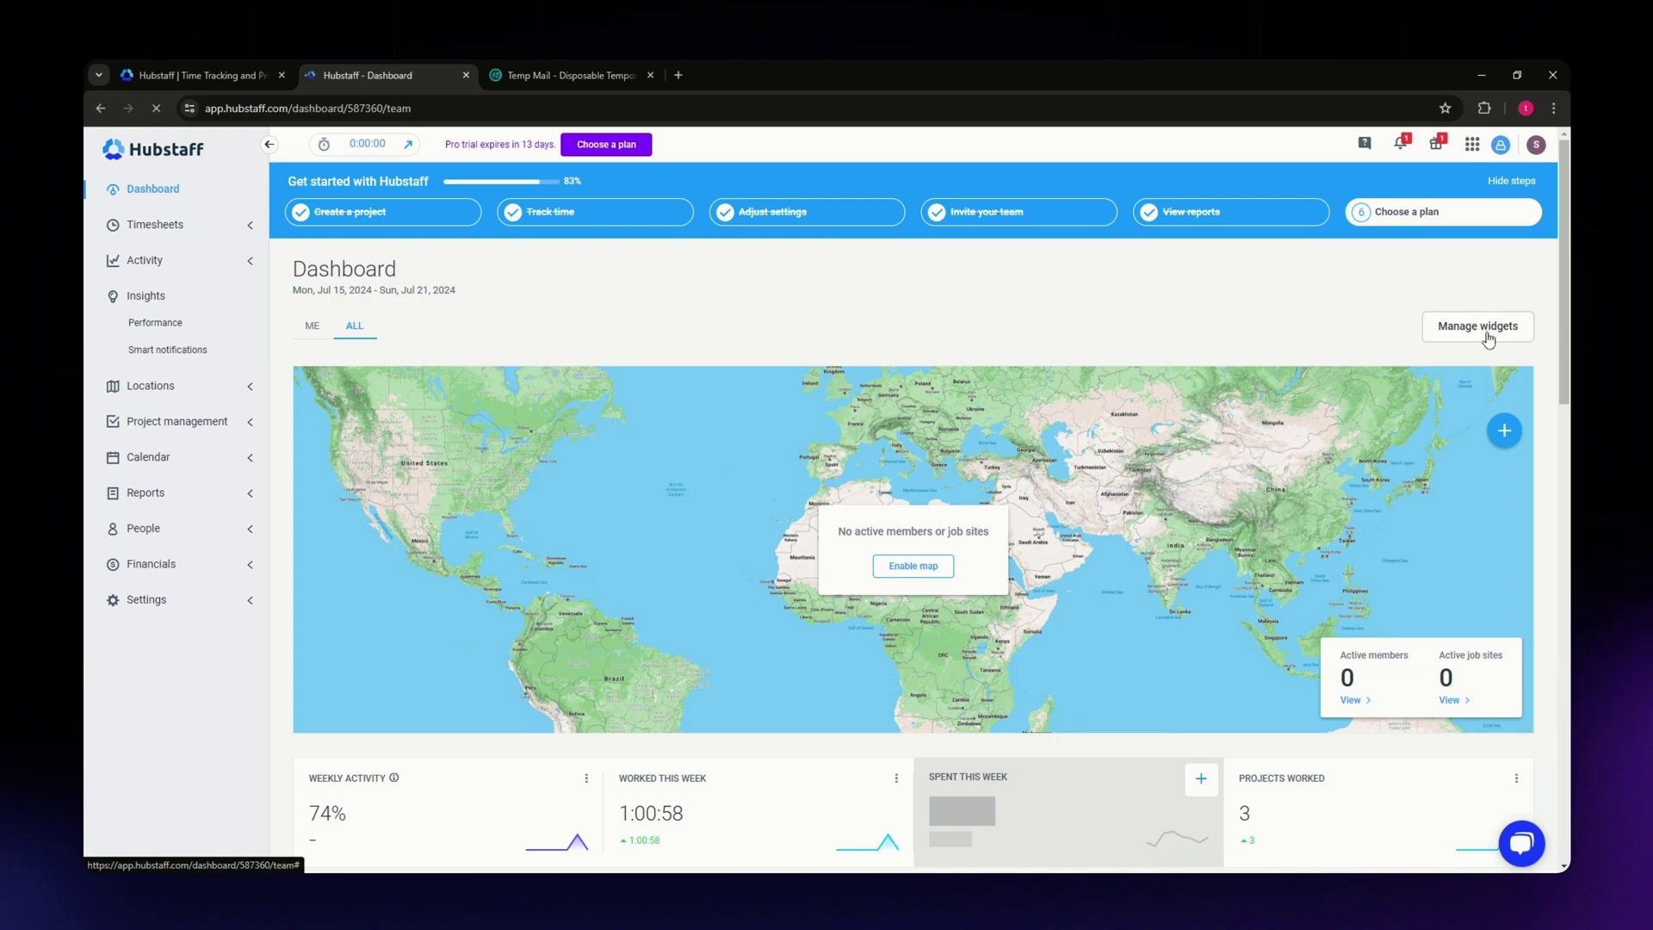
Open the Manage widgets list and browse the available widget options
{"action": "left_click", "coordinate": [1477, 326]}
{"action": "scroll", "coordinate": [1478, 580], "scroll_direction": "down", "scroll_amount": 1}
{"action": "scroll", "coordinate": [1479, 579], "scroll_direction": "down", "scroll_amount": 5}
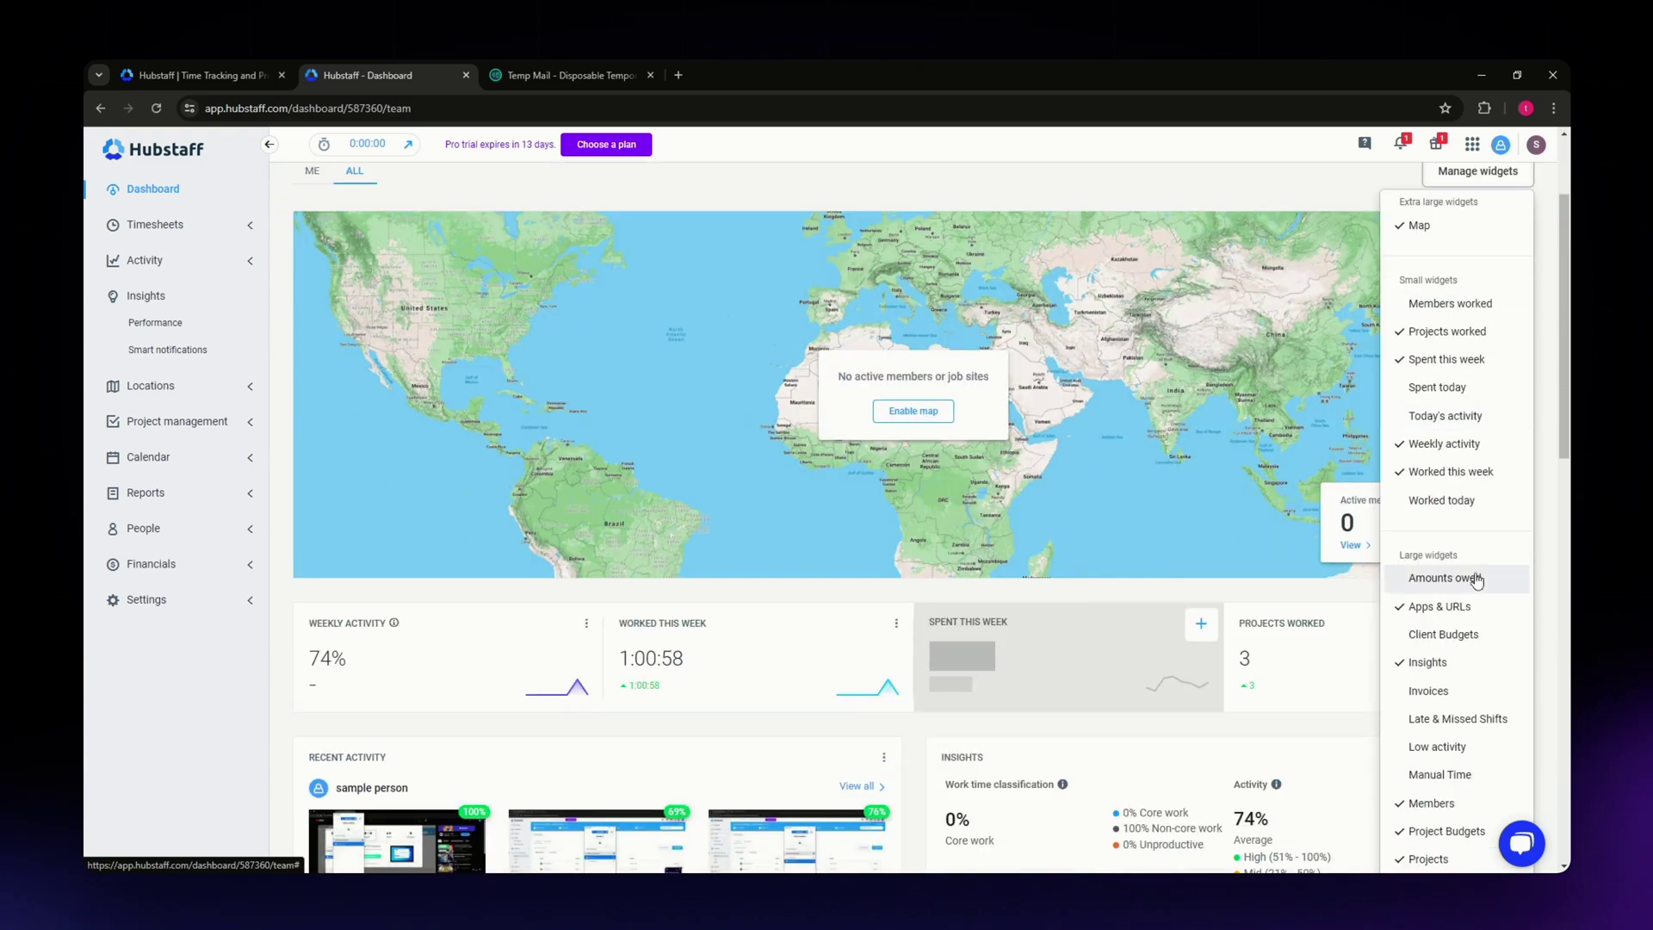
{"action": "scroll", "coordinate": [1460, 588], "scroll_direction": "up", "scroll_amount": 5}
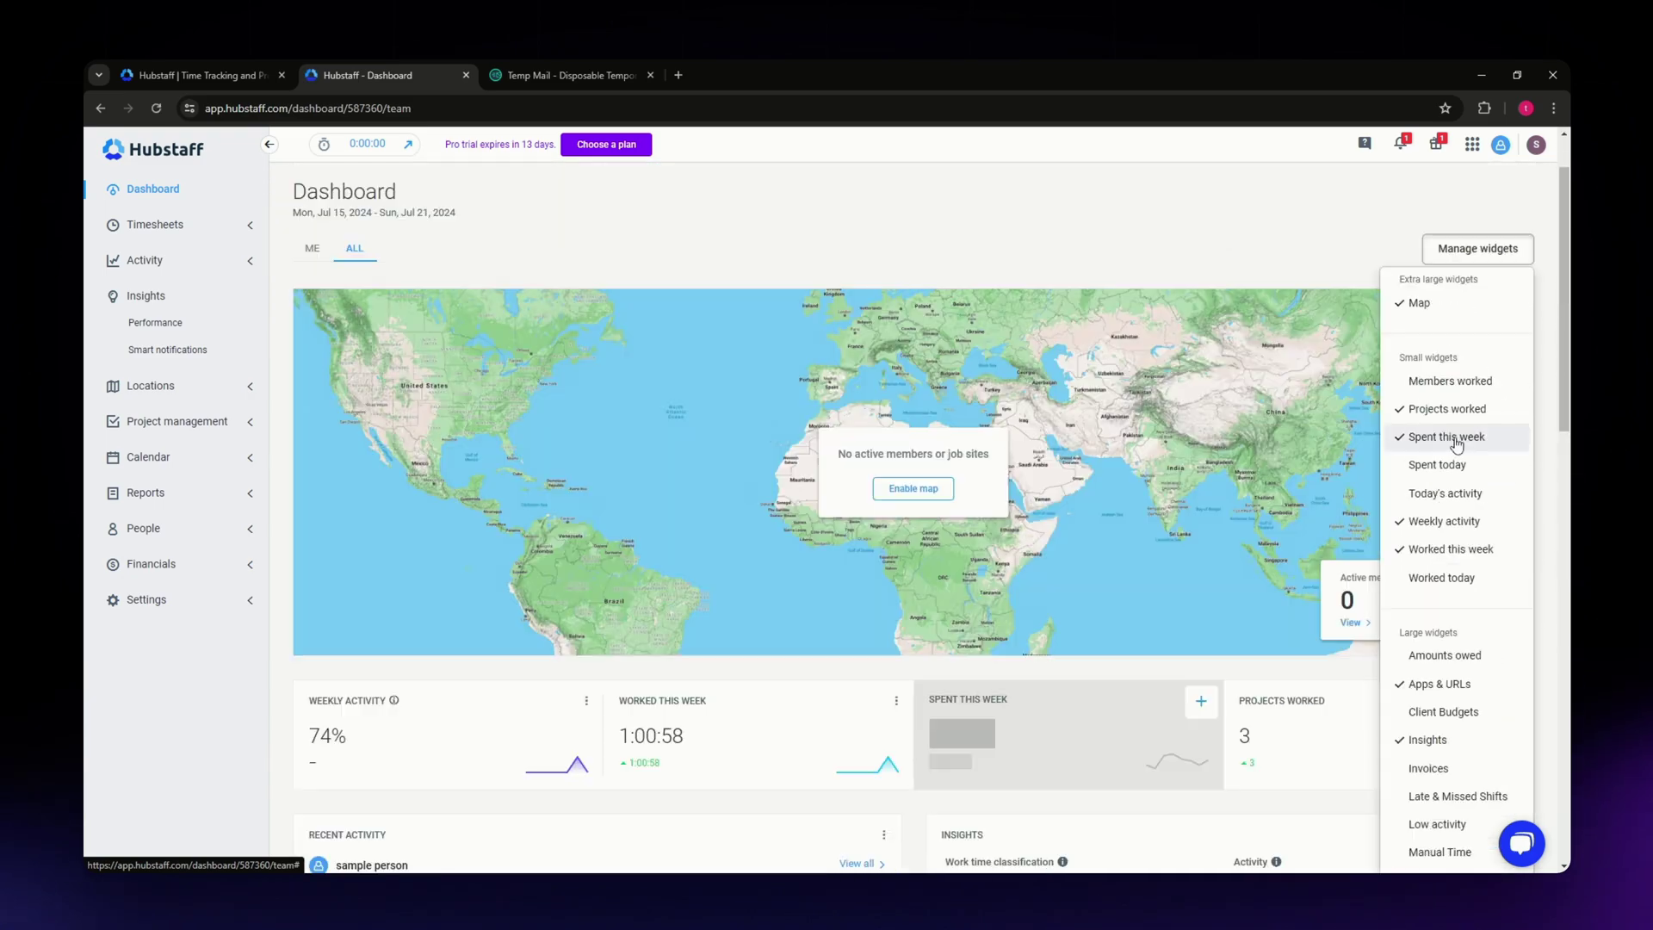
{"action": "scroll", "coordinate": [1454, 444], "scroll_direction": "down", "scroll_amount": 1}
{"action": "scroll", "coordinate": [1455, 443], "scroll_direction": "up", "scroll_amount": 1}
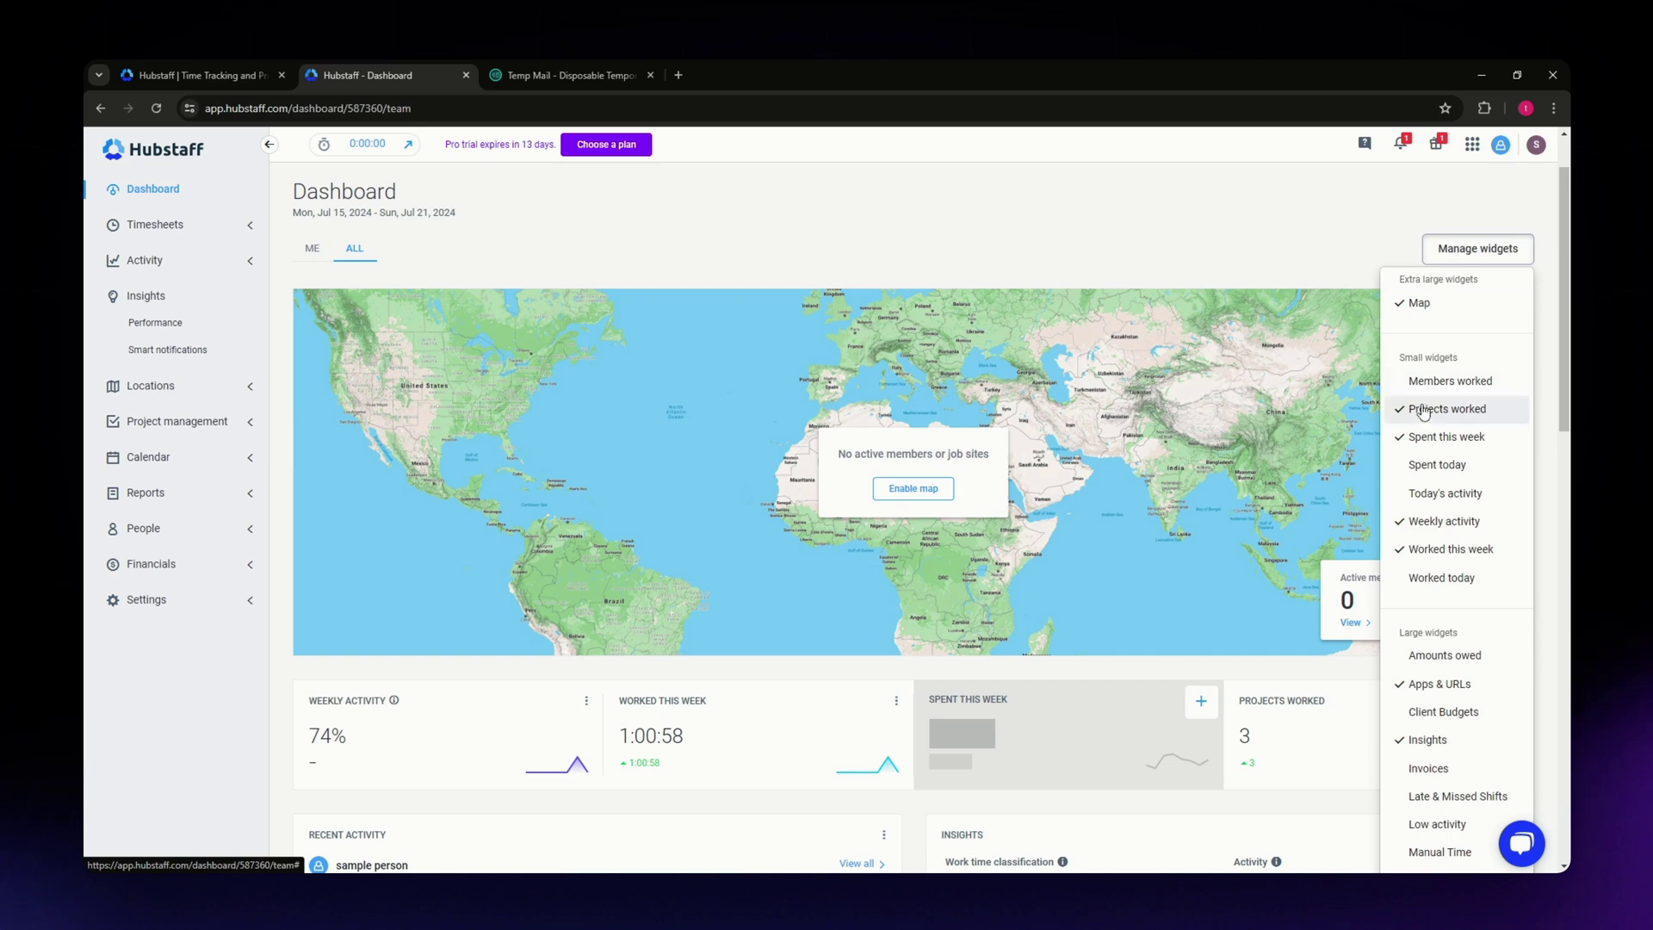
Uncheck and recheck Map so the world map widget stays, then close the widget list
{"action": "left_click", "coordinate": [1425, 303]}
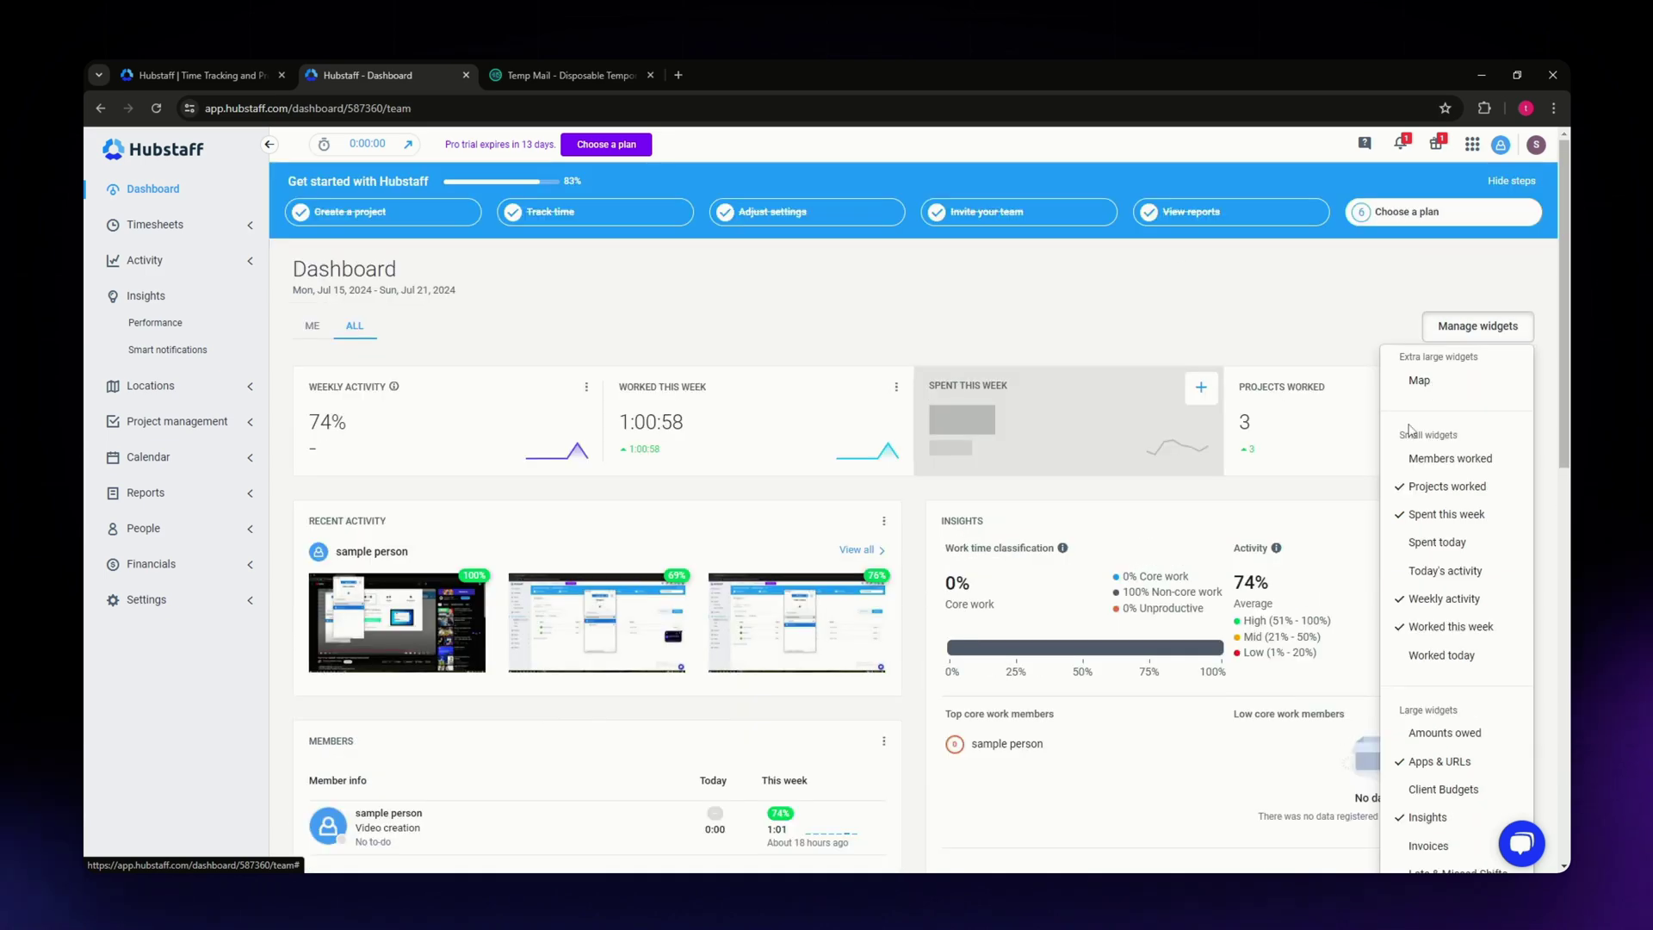
{"action": "left_click", "coordinate": [1416, 381]}
{"action": "scroll", "coordinate": [1455, 413], "scroll_direction": "down", "scroll_amount": 2}
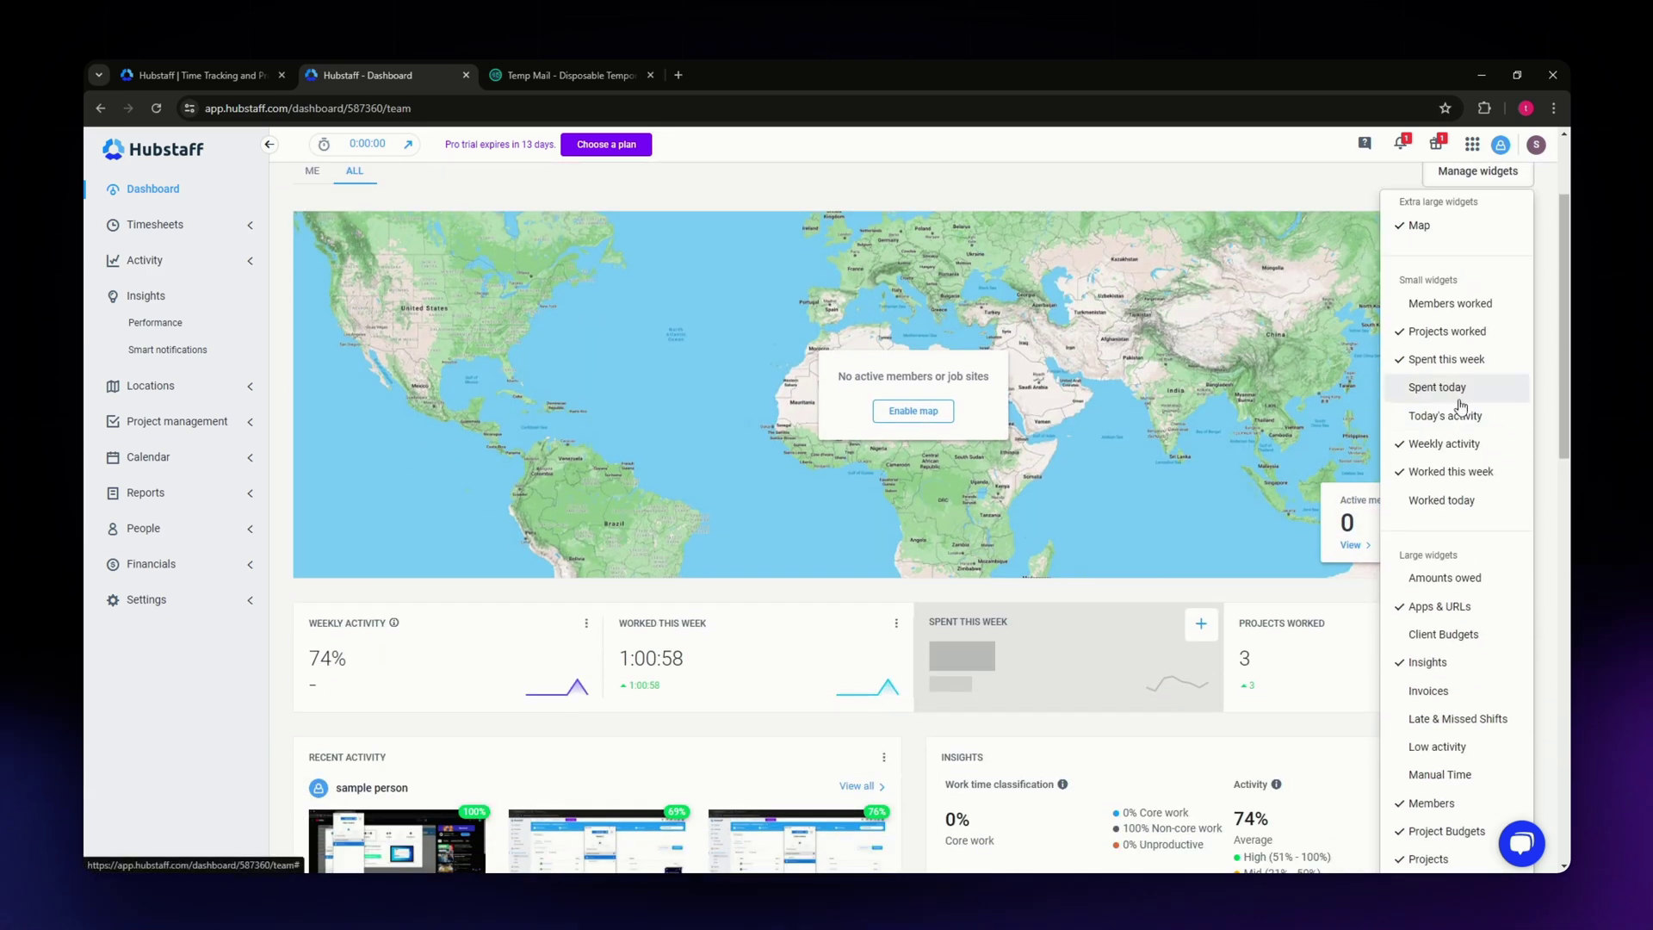
{"action": "scroll", "coordinate": [1455, 422], "scroll_direction": "down", "scroll_amount": 5}
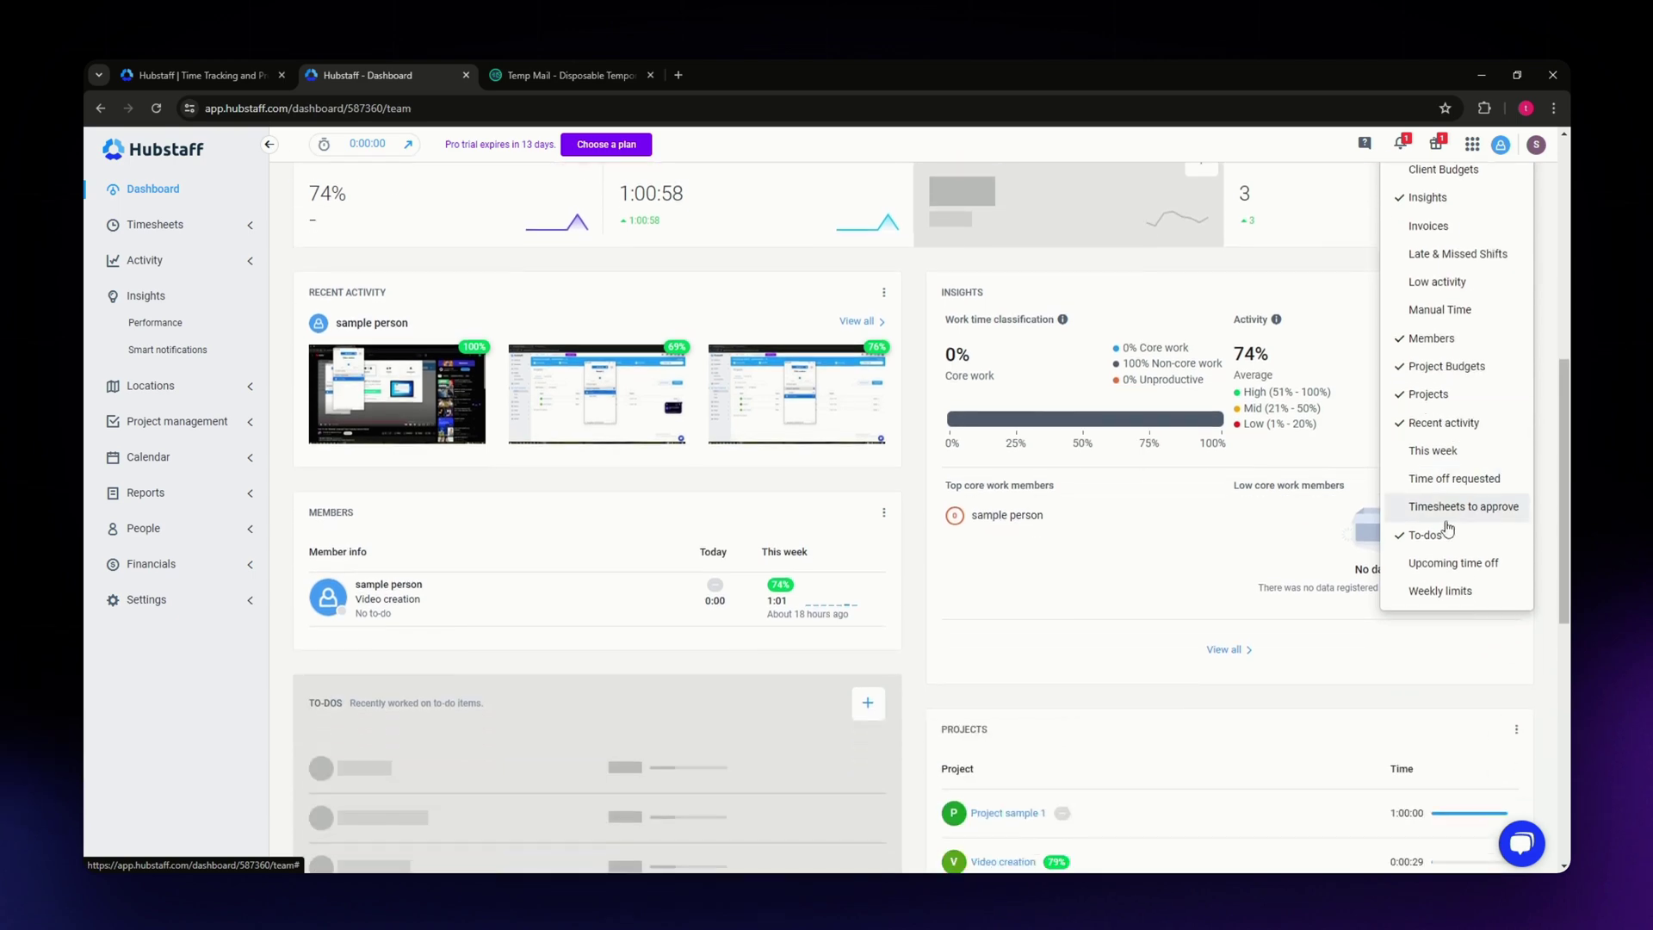
{"action": "scroll", "coordinate": [1449, 528], "scroll_direction": "up", "scroll_amount": 6}
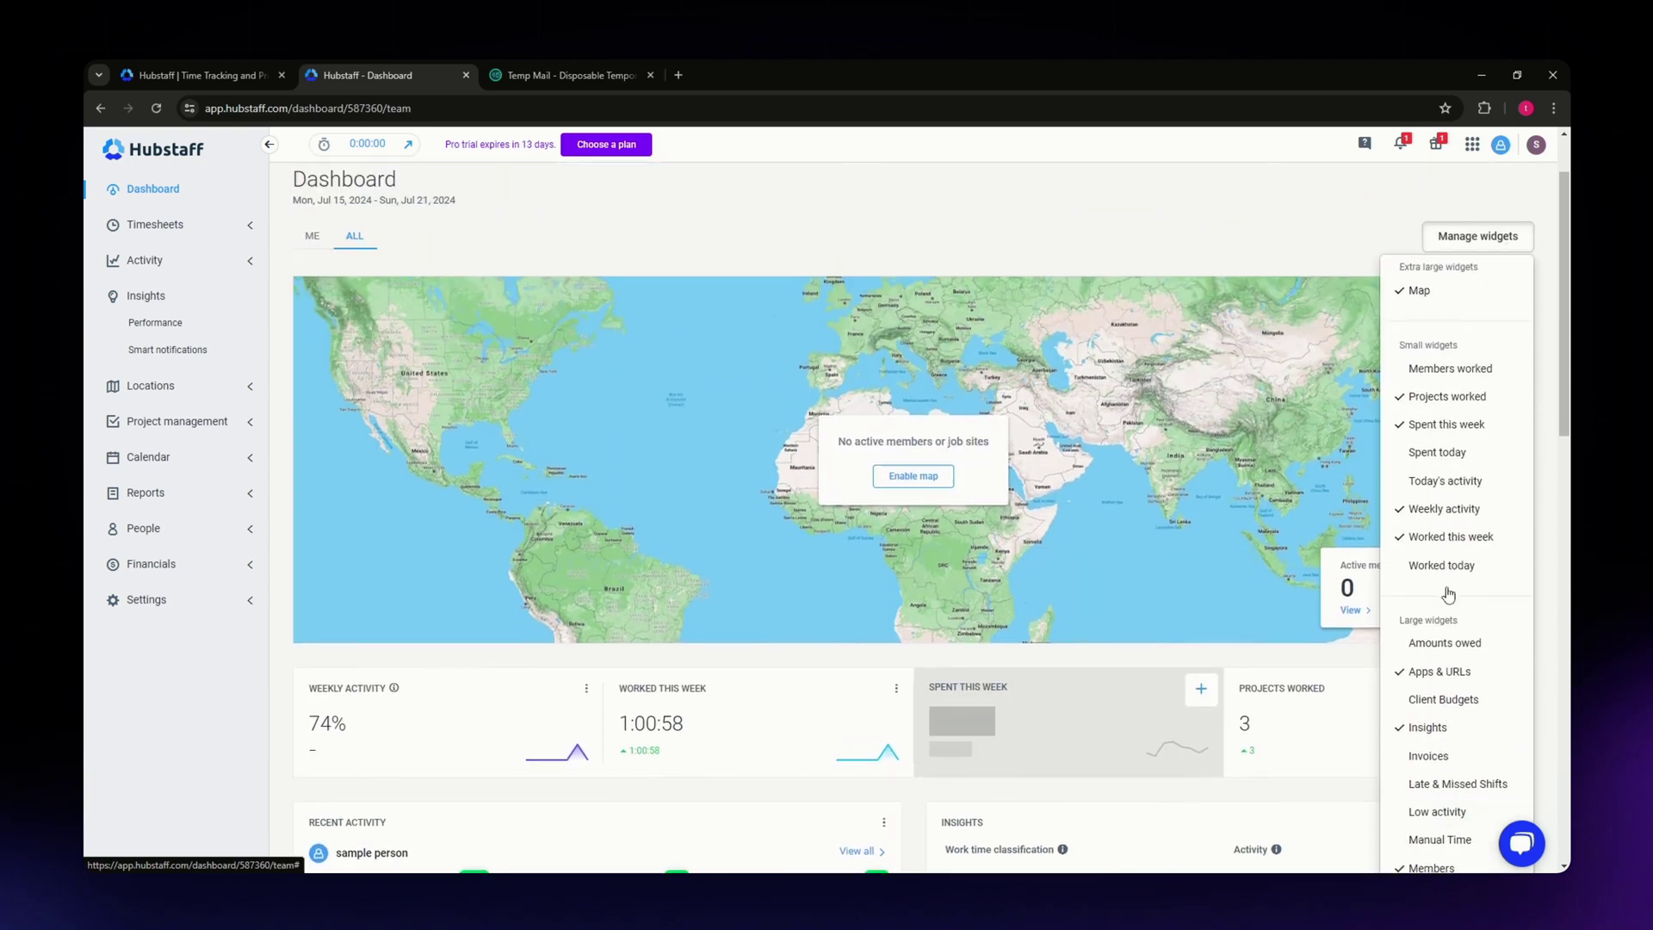
{"action": "scroll", "coordinate": [1449, 594], "scroll_direction": "up", "scroll_amount": 1}
{"action": "left_click", "coordinate": [1357, 330]}
{"action": "scroll", "coordinate": [720, 453], "scroll_direction": "down", "scroll_amount": 2}
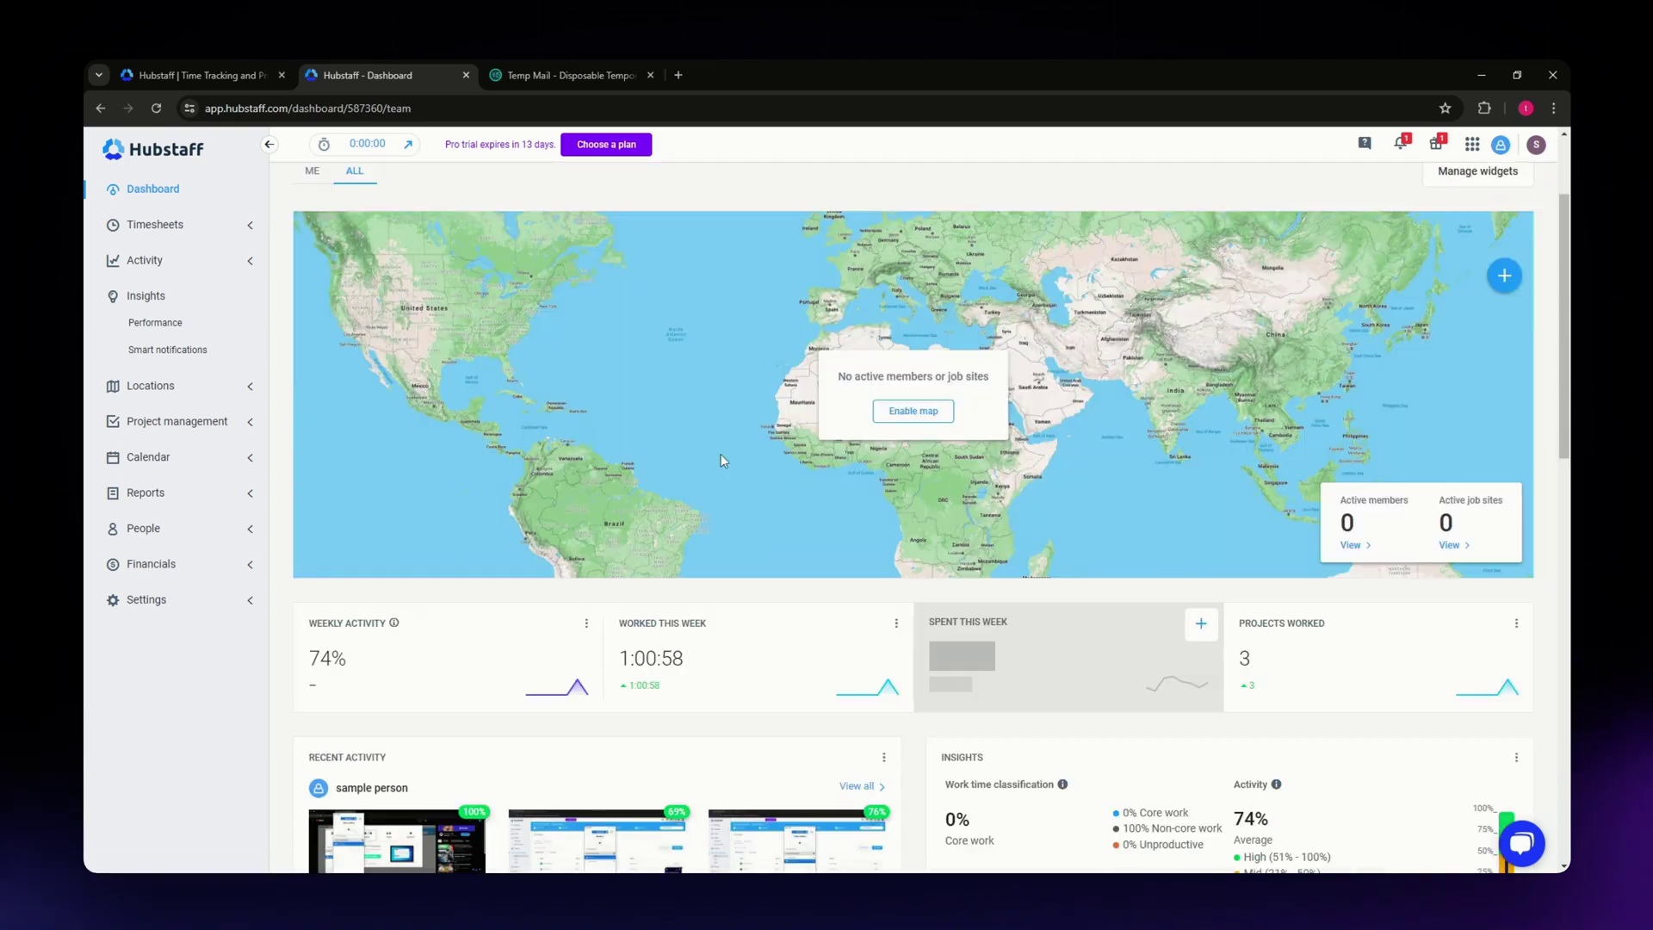
{"action": "scroll", "coordinate": [680, 473], "scroll_direction": "down", "scroll_amount": 3}
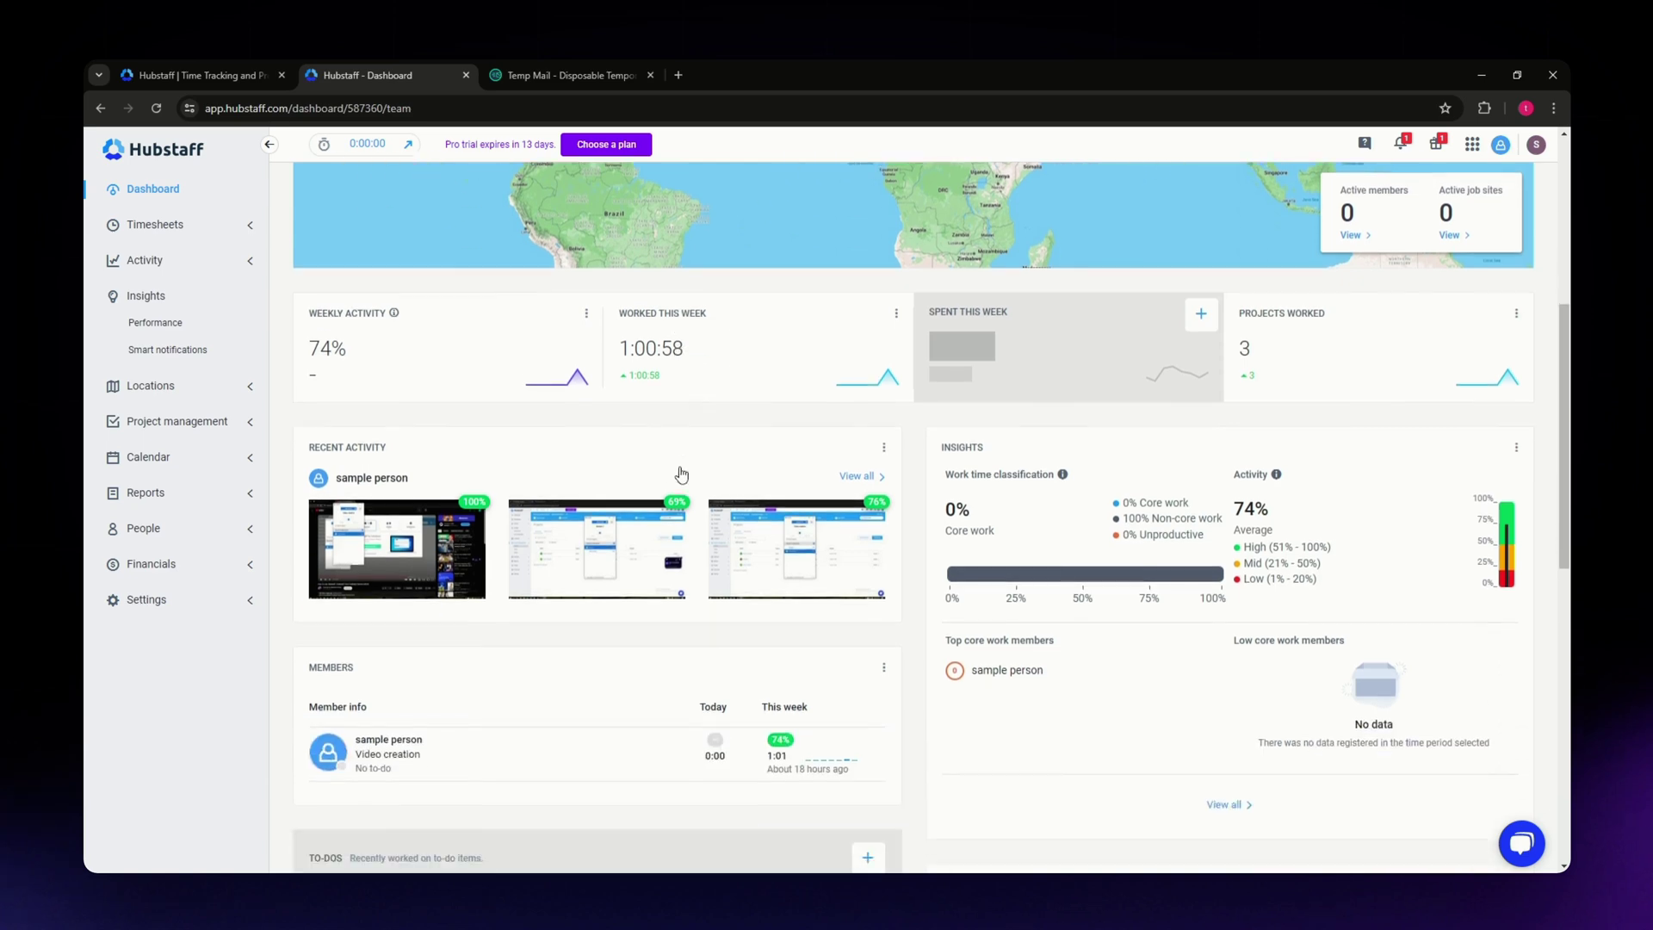
{"action": "scroll", "coordinate": [680, 474], "scroll_direction": "up", "scroll_amount": 5}
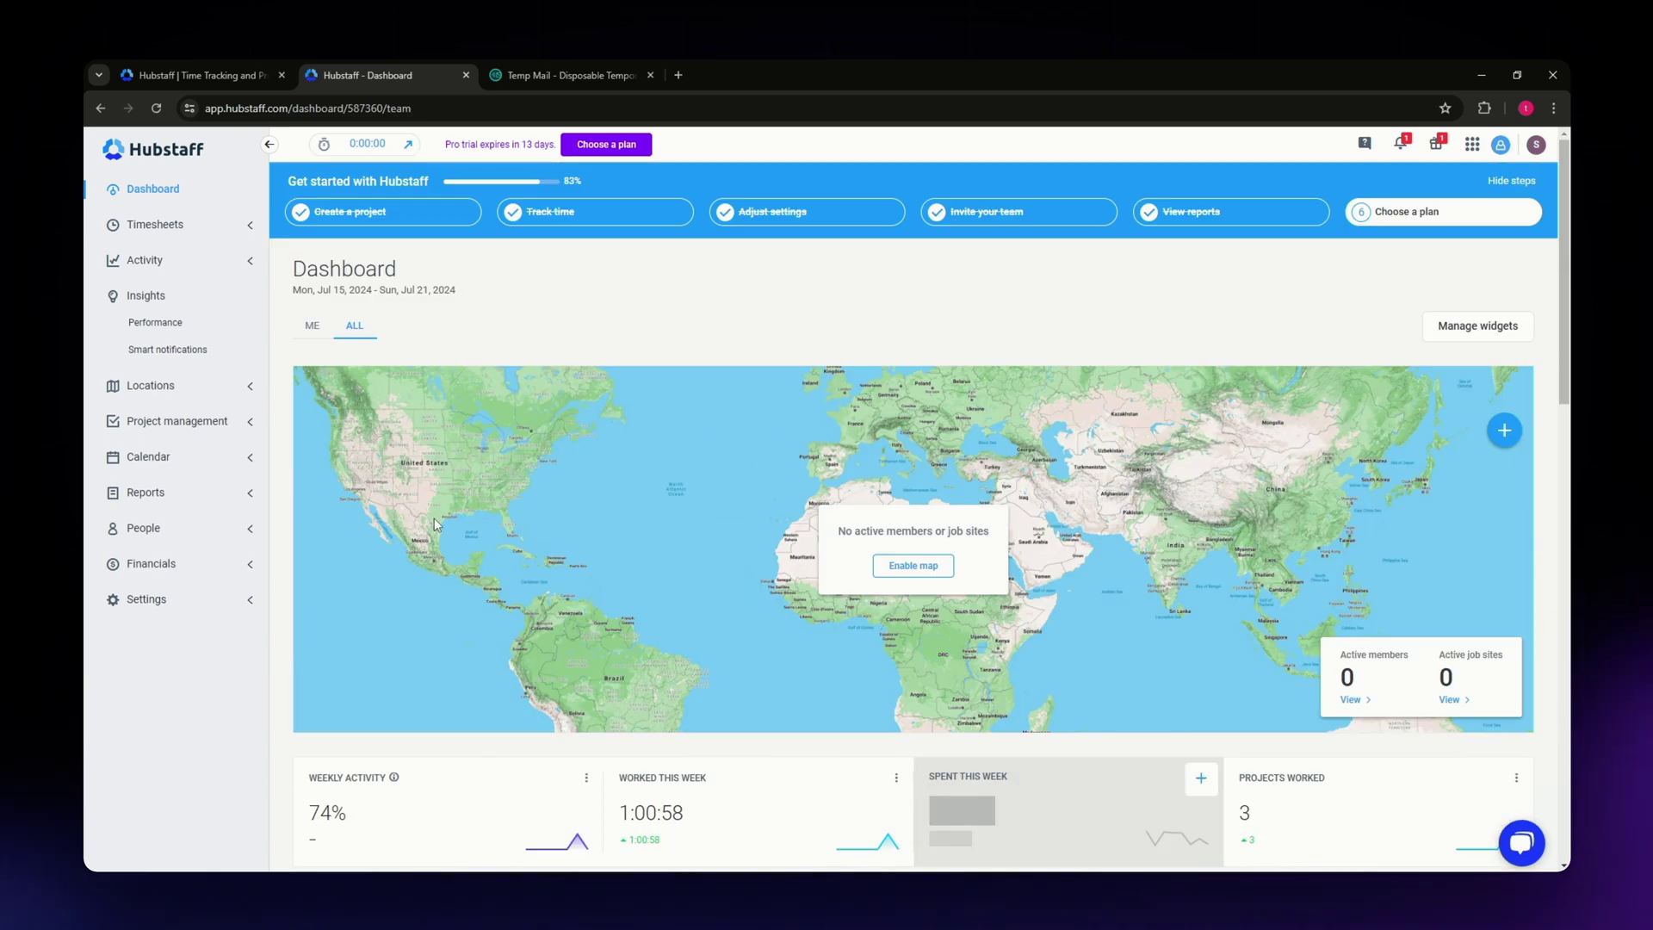
Browse the Settings integrations tiles, dismiss the welcome popup and collapse the Settings submenu
{"action": "left_click", "coordinate": [249, 605]}
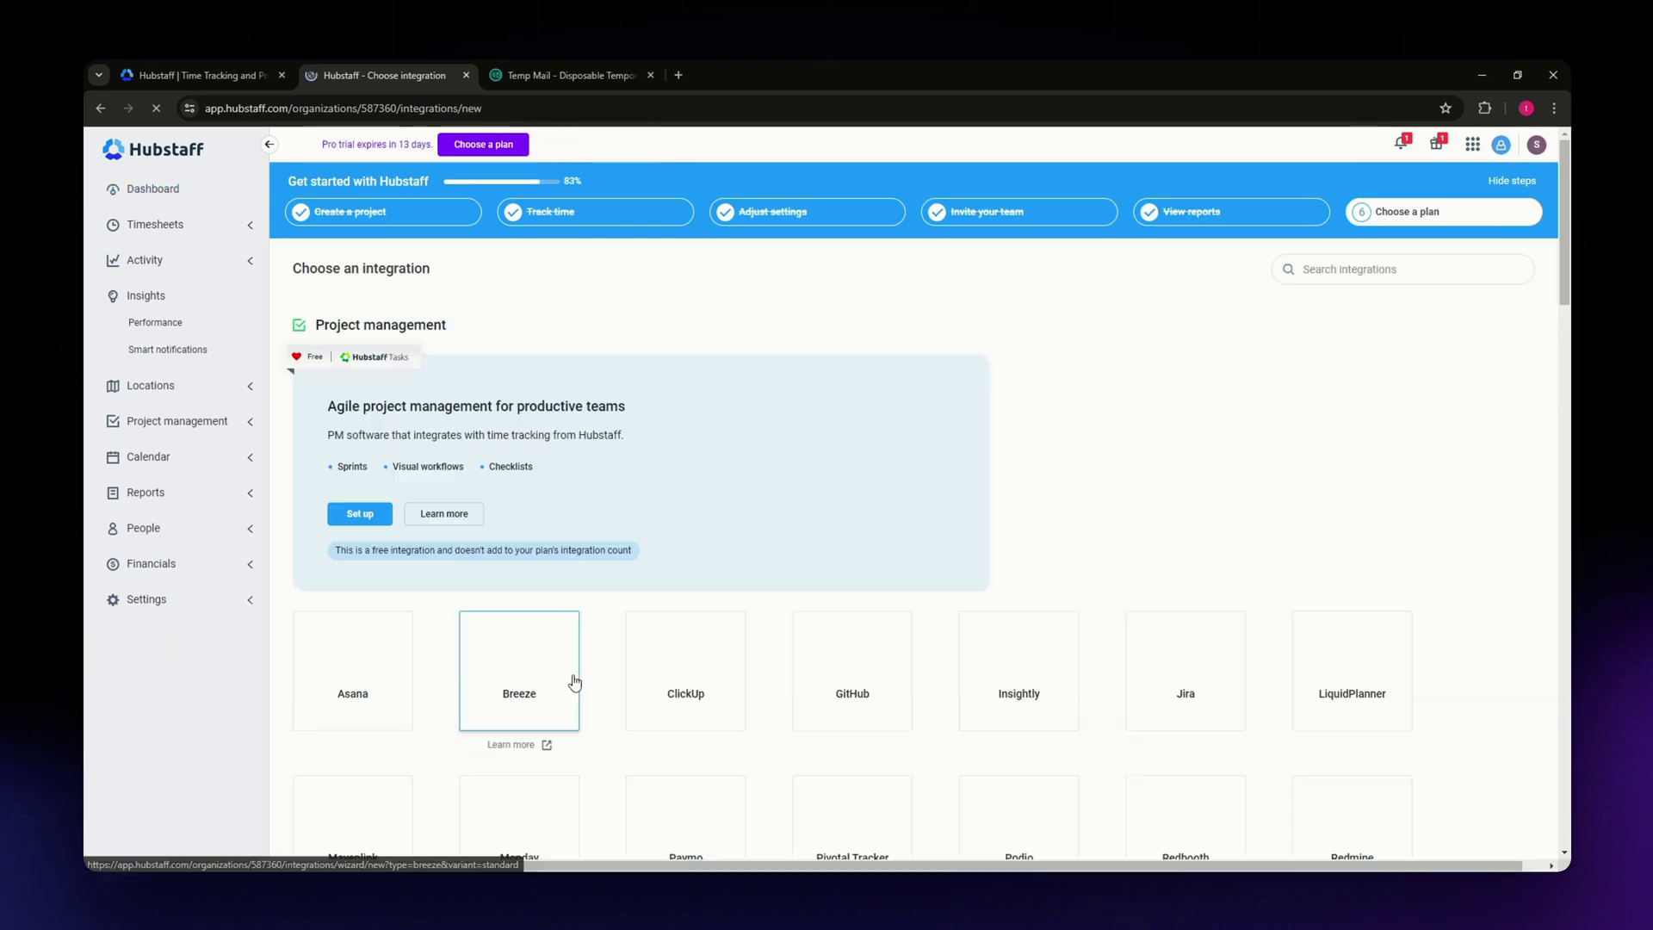
{"action": "scroll", "coordinate": [586, 667], "scroll_direction": "down", "scroll_amount": 3}
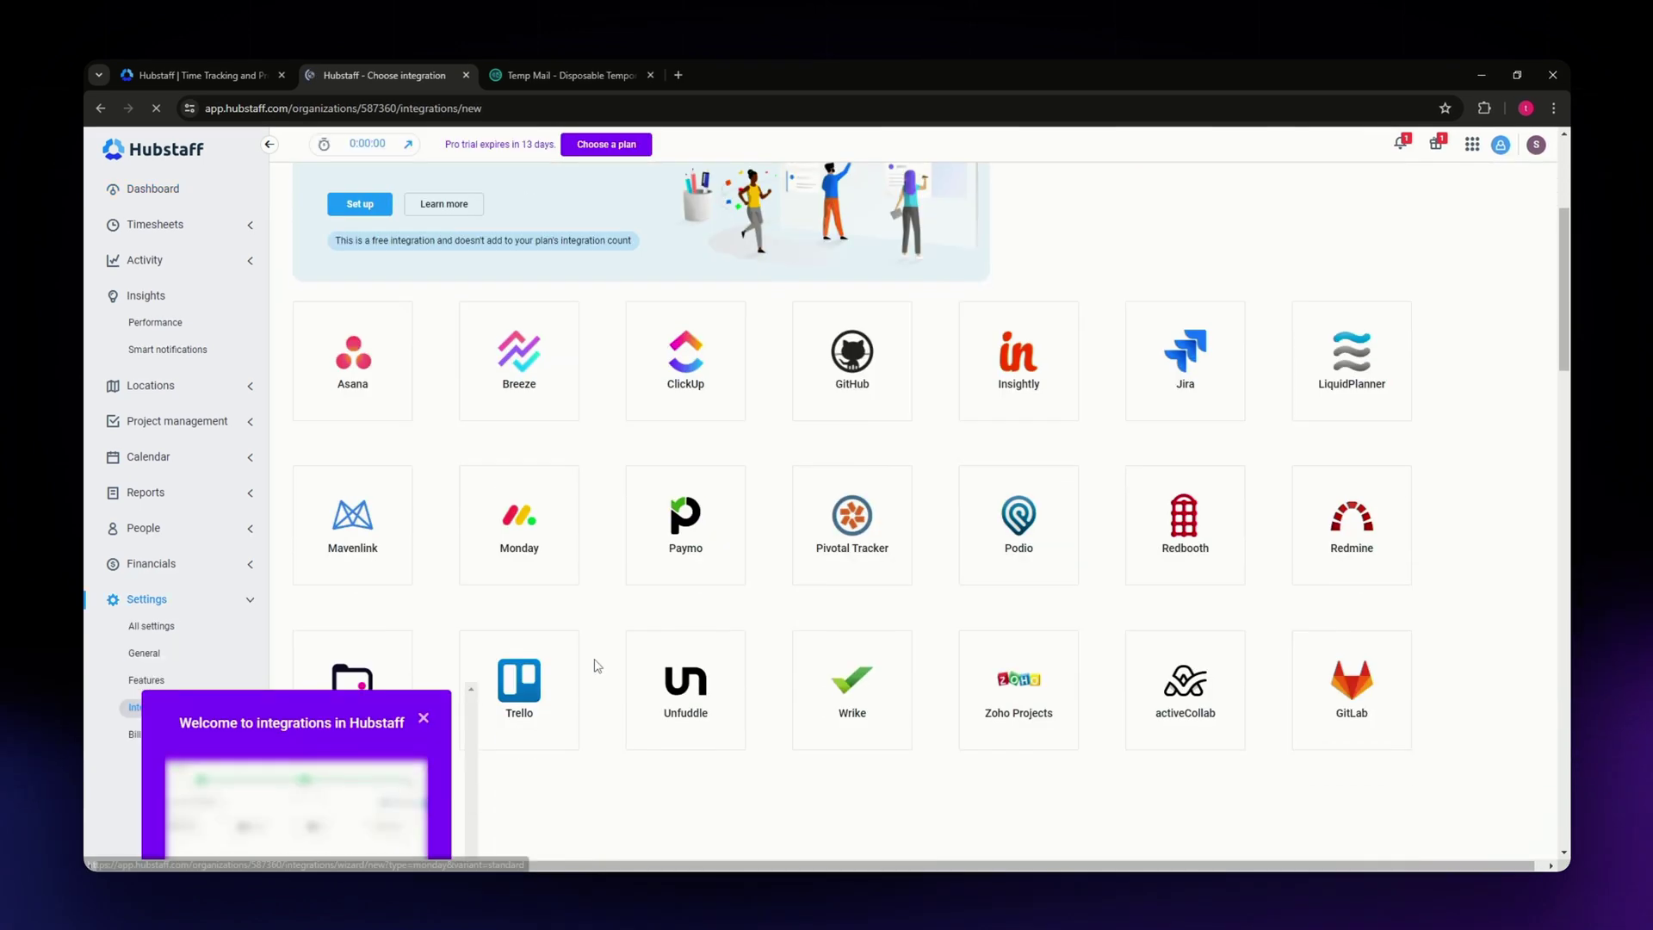
{"action": "scroll", "coordinate": [568, 659], "scroll_direction": "down", "scroll_amount": 1}
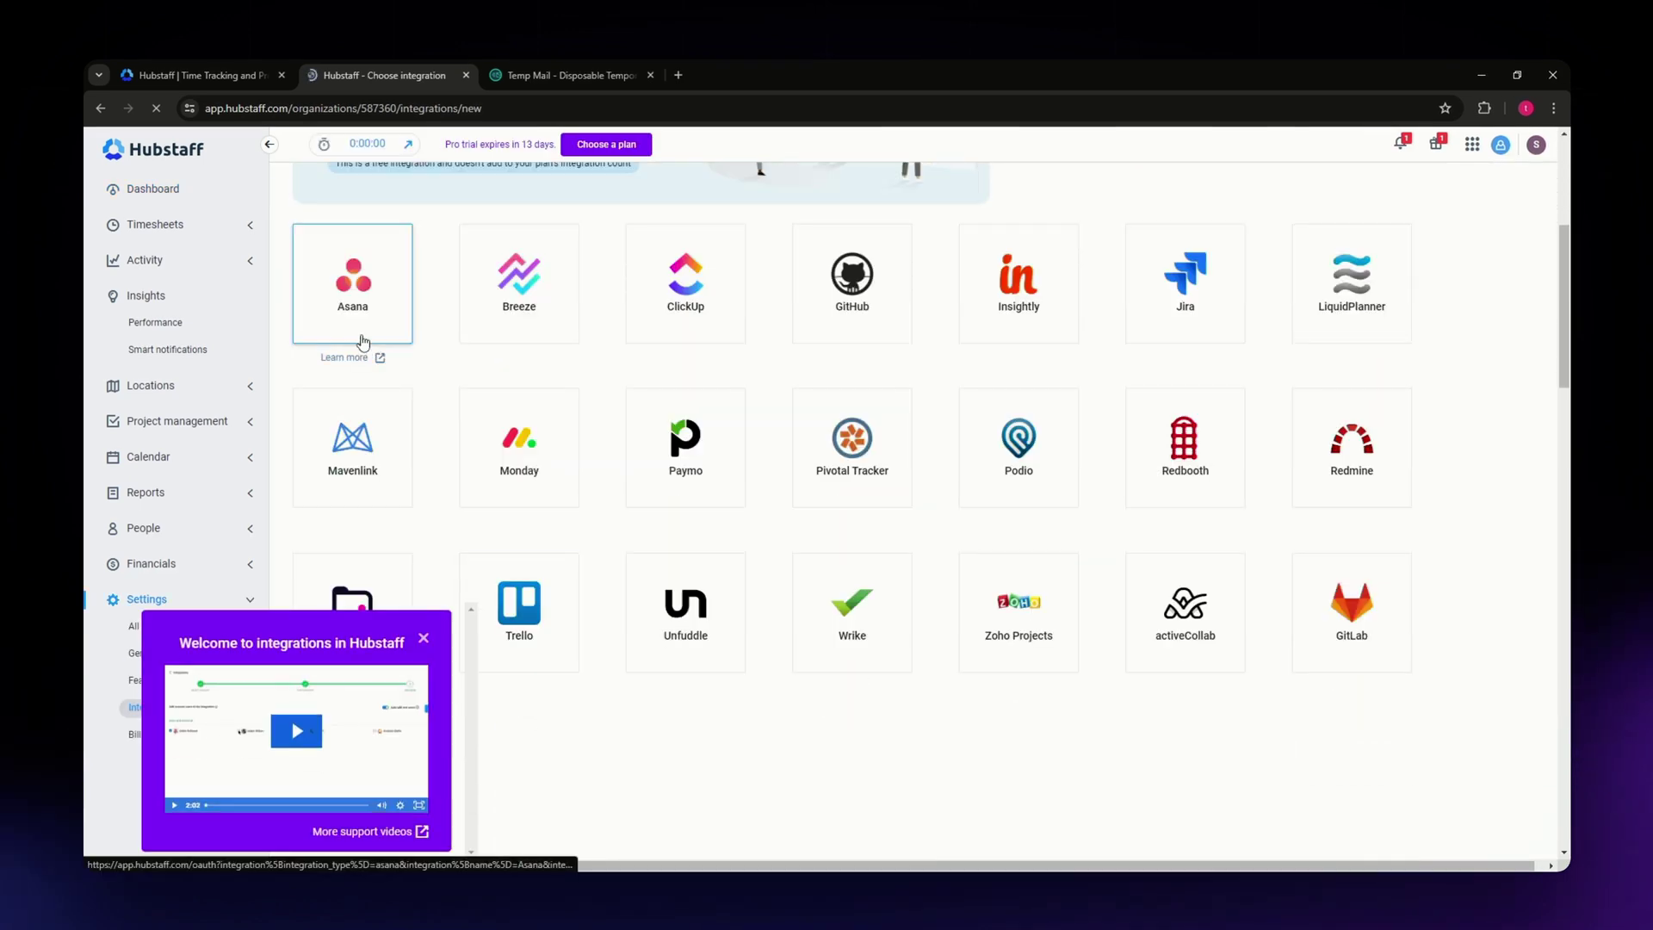
{"action": "scroll", "coordinate": [1249, 692], "scroll_direction": "up", "scroll_amount": 1}
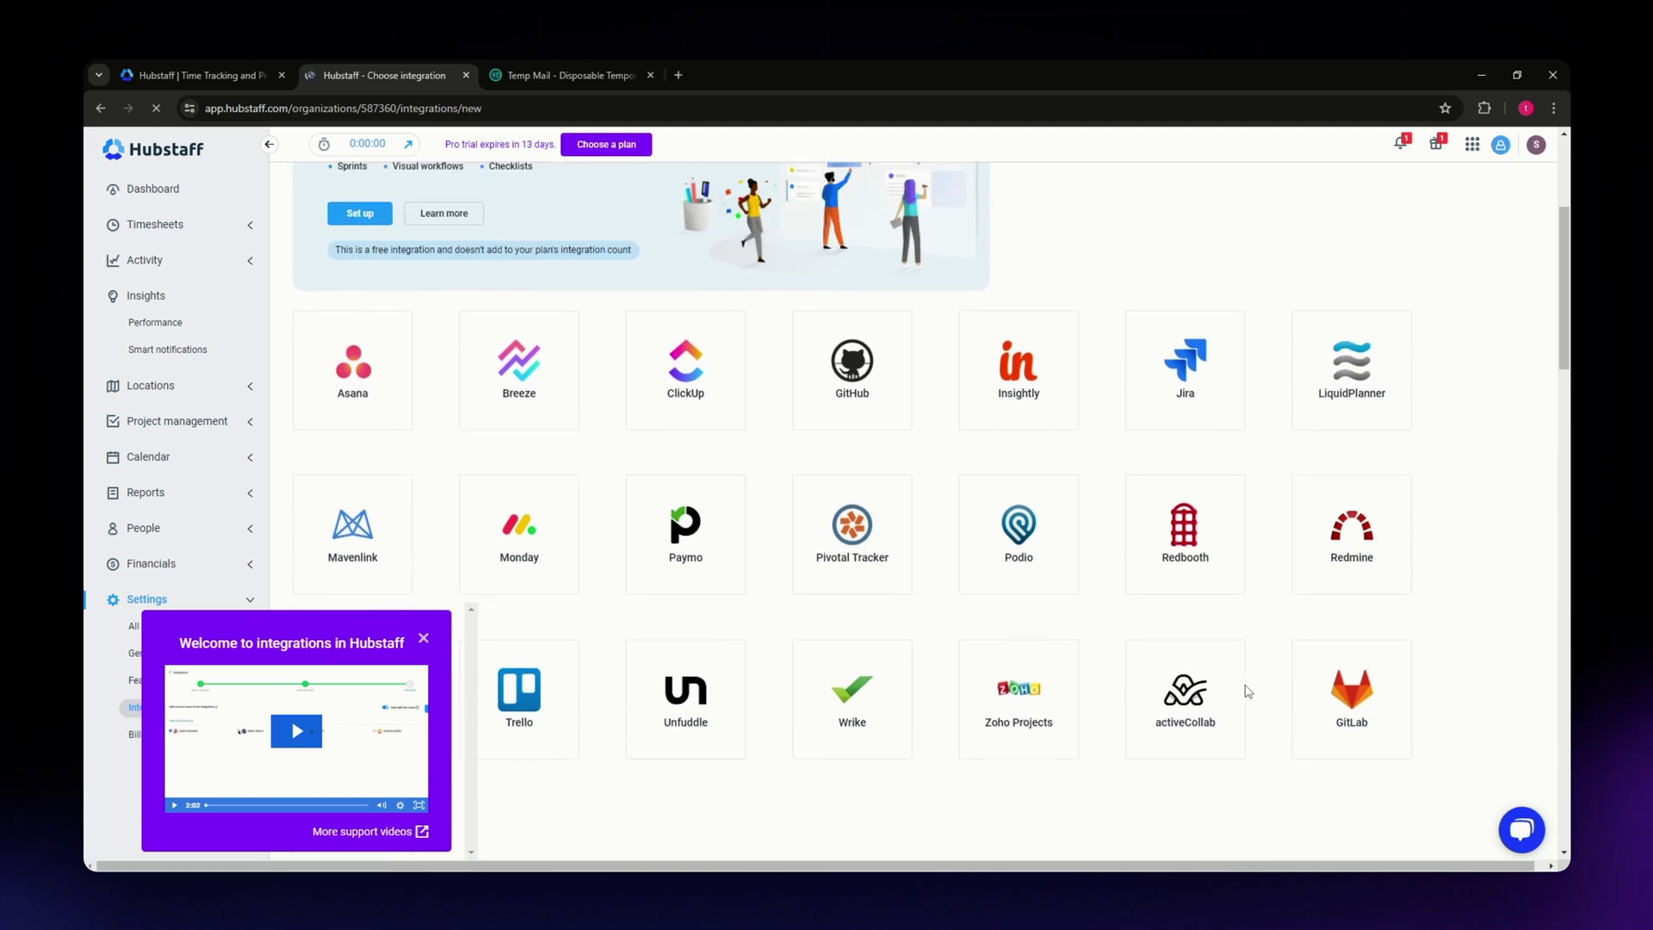
{"action": "scroll", "coordinate": [1248, 692], "scroll_direction": "up", "scroll_amount": 3}
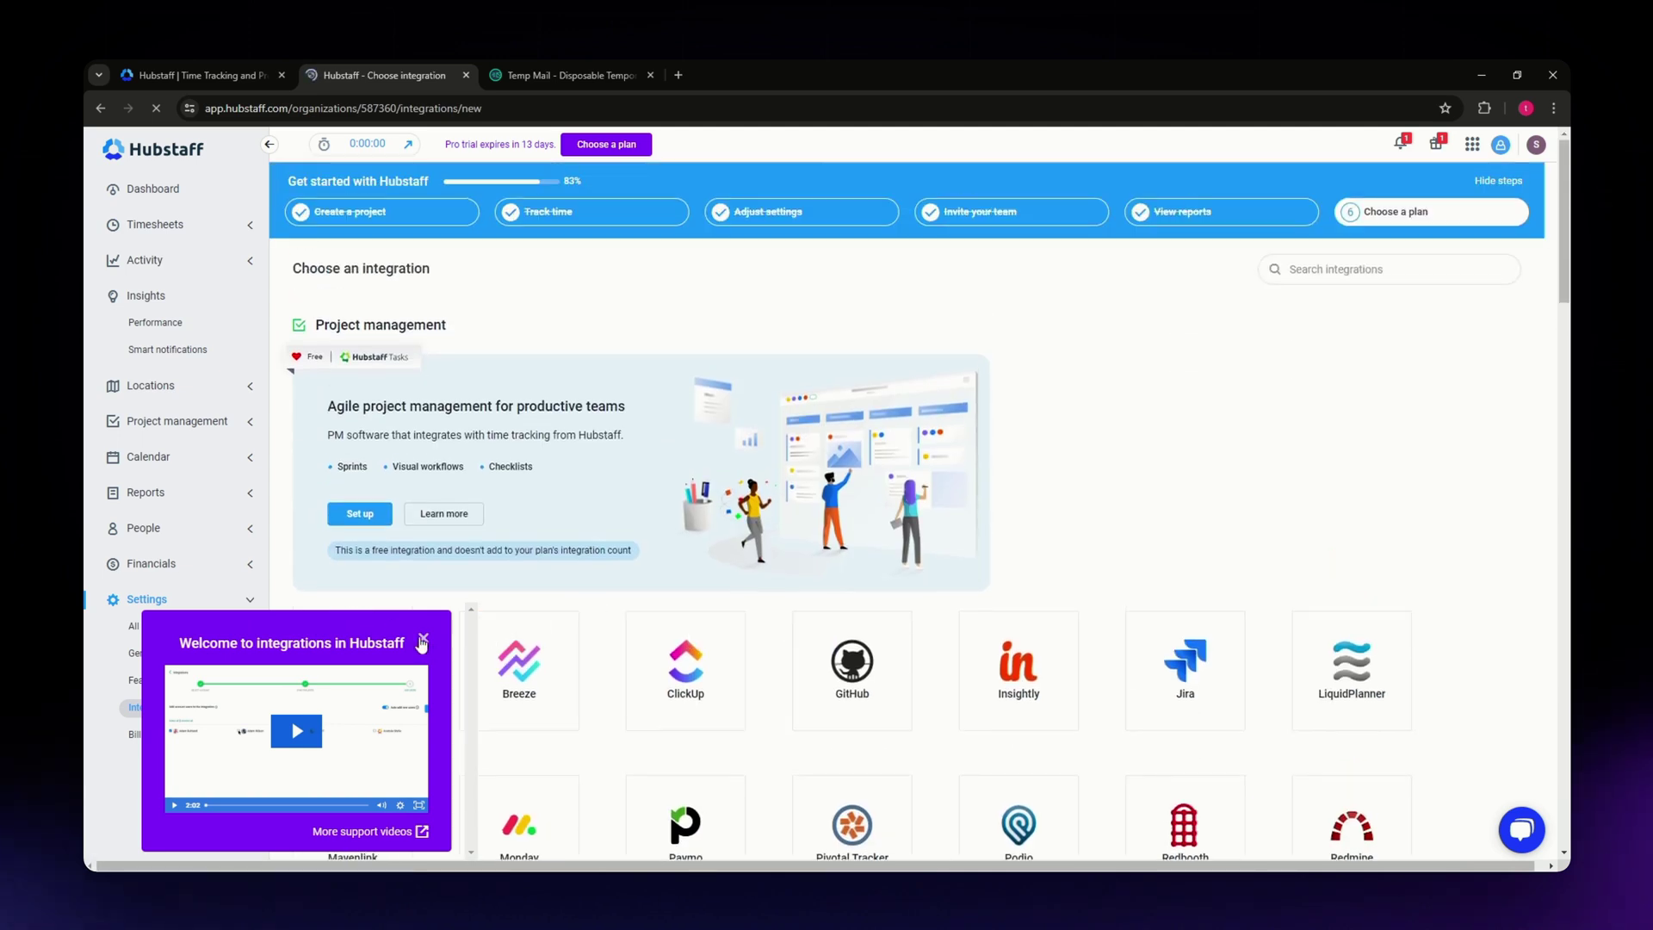
{"action": "left_click", "coordinate": [423, 640]}
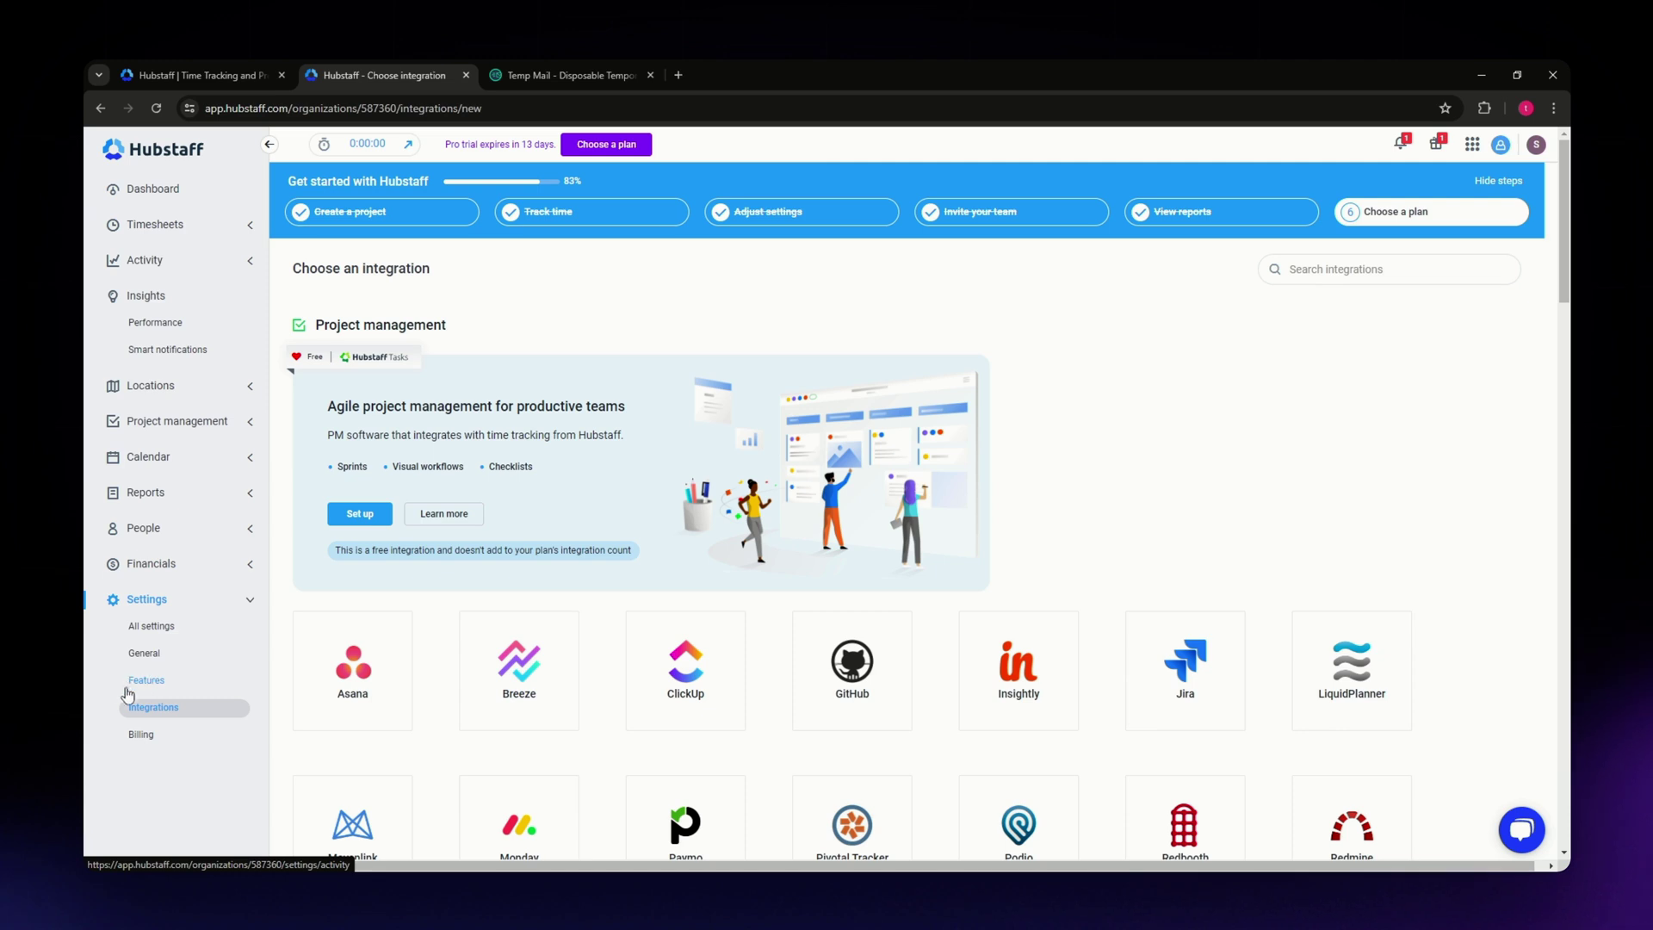
{"action": "left_click", "coordinate": [249, 602]}
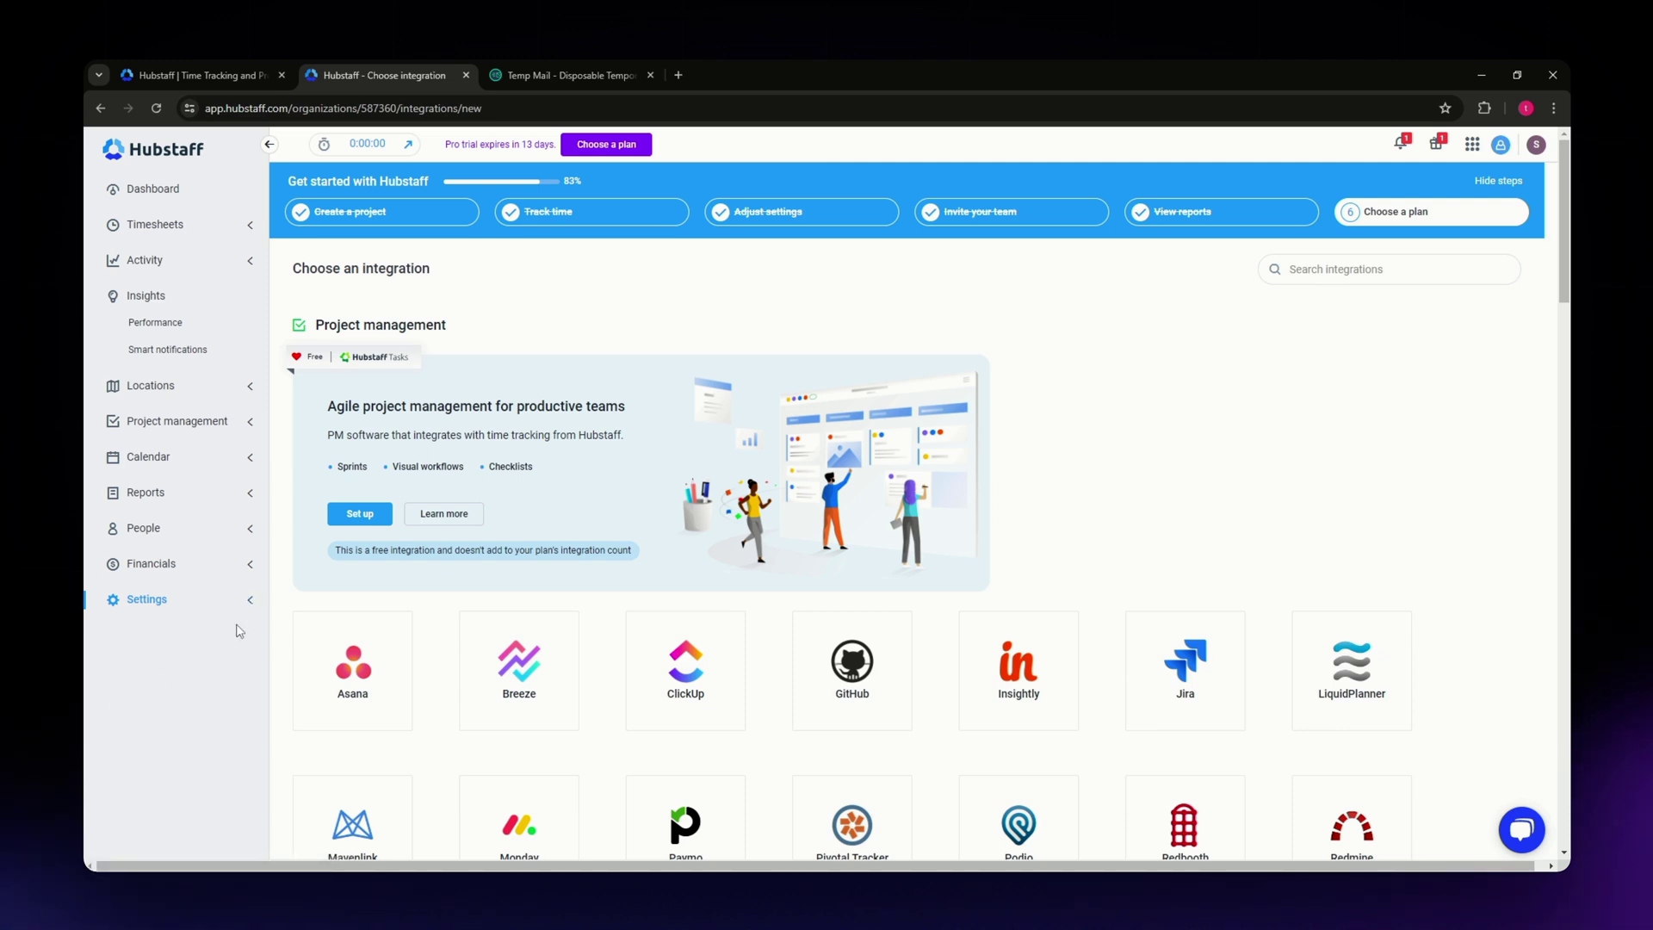